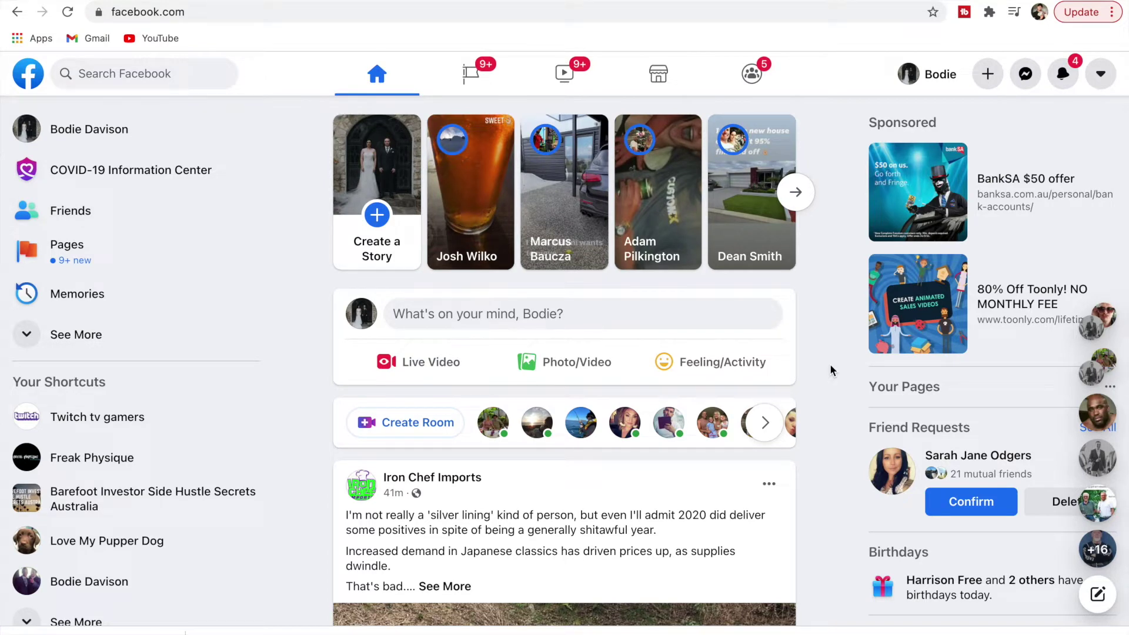
Open the account's privacy settings, look at the Privacy Checkup topics, and return to the privacy settings
{"action": "left_click", "coordinate": [1100, 77]}
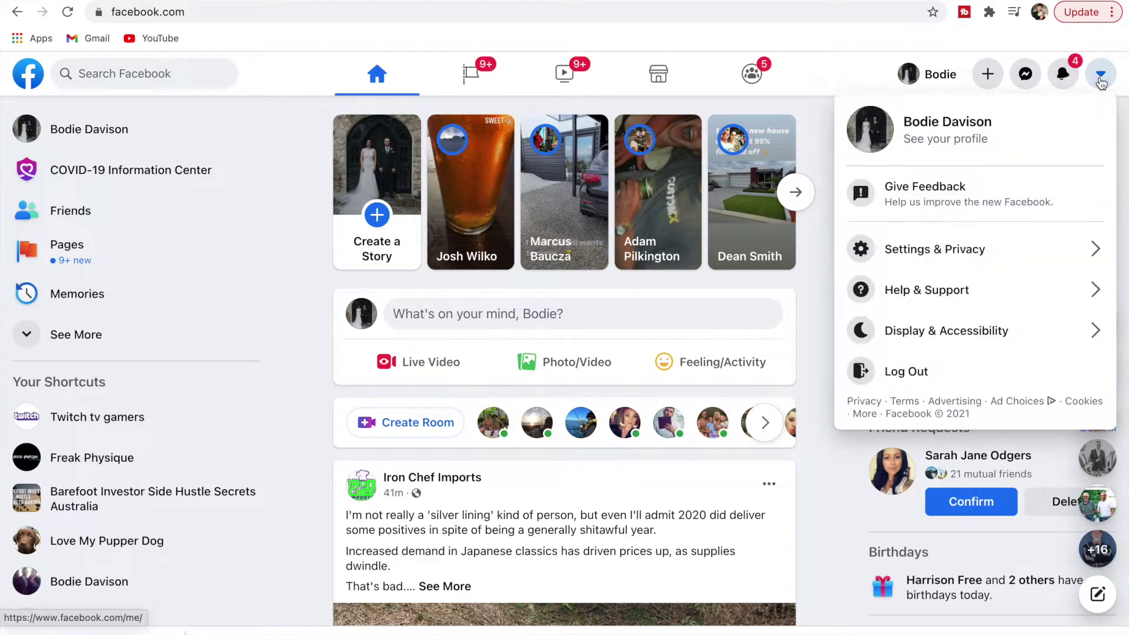
{"action": "left_click", "coordinate": [951, 255]}
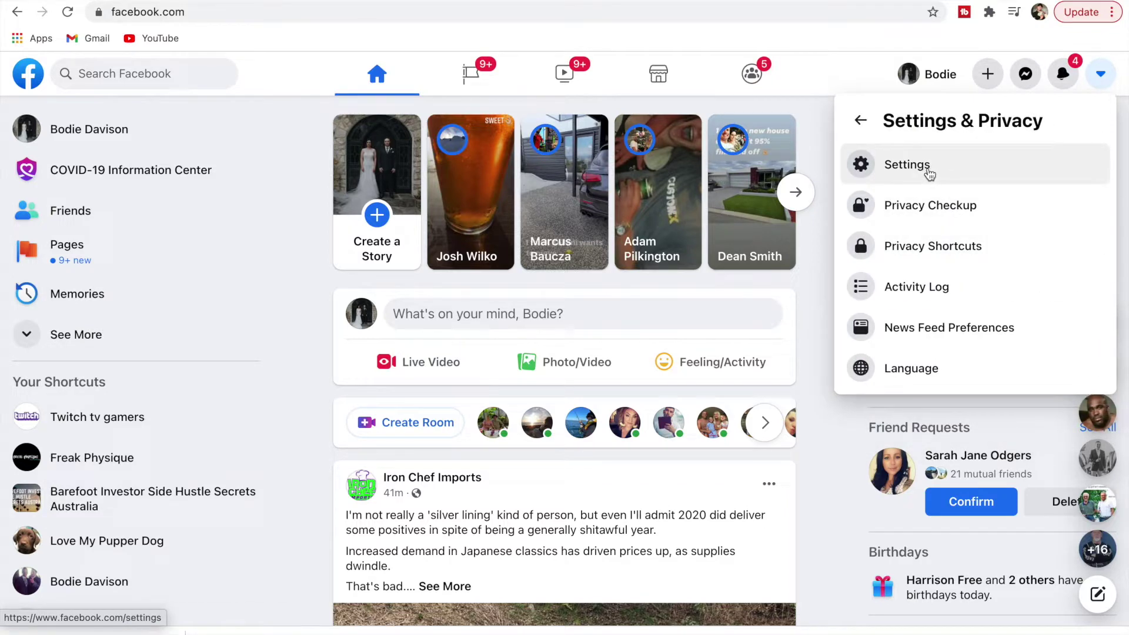
{"action": "left_click", "coordinate": [907, 166]}
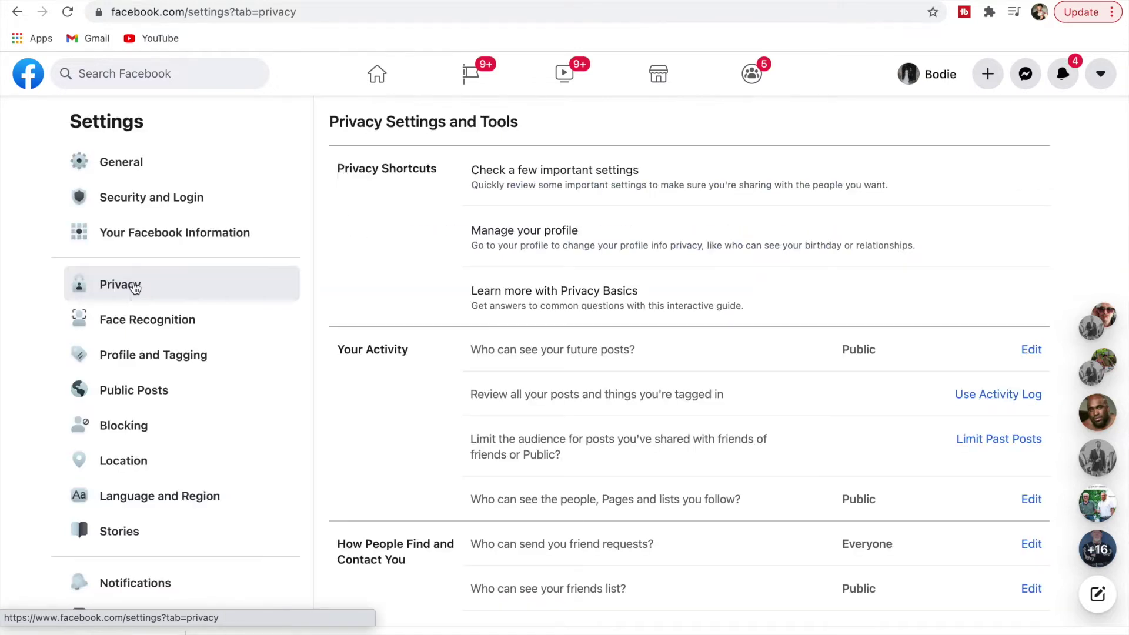
{"action": "left_click", "coordinate": [566, 188]}
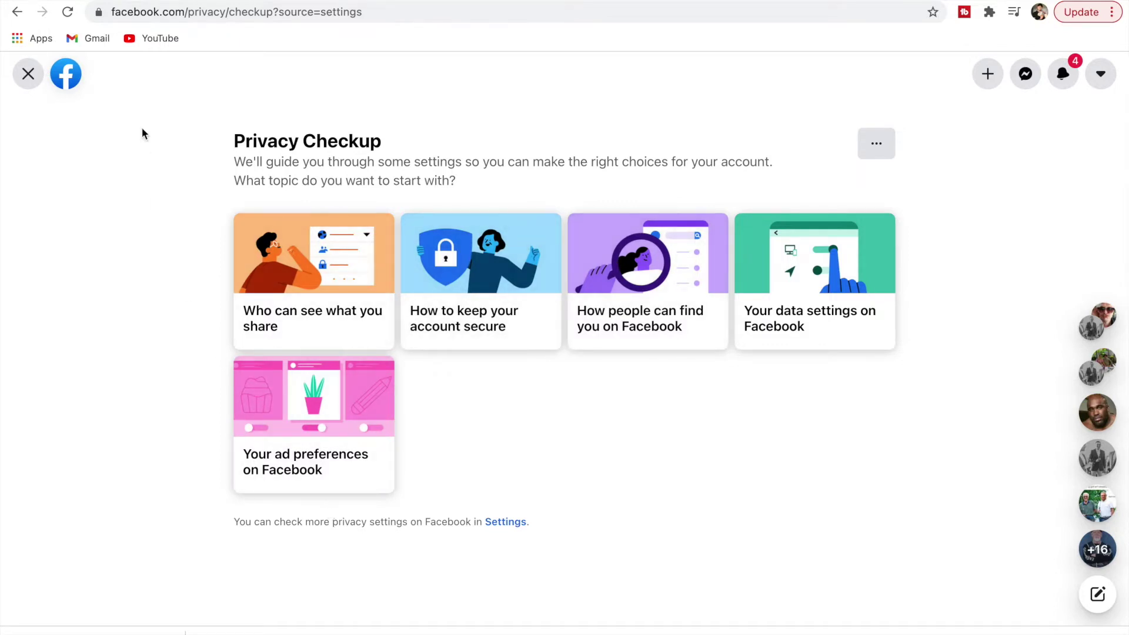
{"action": "left_click", "coordinate": [28, 76]}
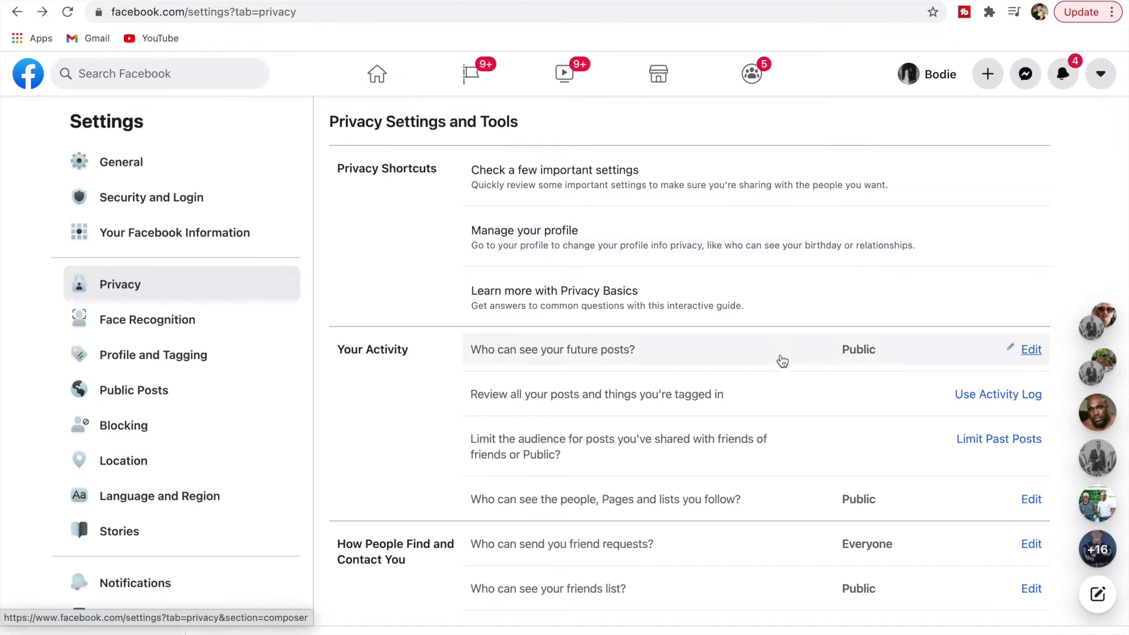
Set the audience for future posts to Friends and close that setting
{"action": "scroll", "coordinate": [782, 361], "scroll_direction": "down", "scroll_amount": 4}
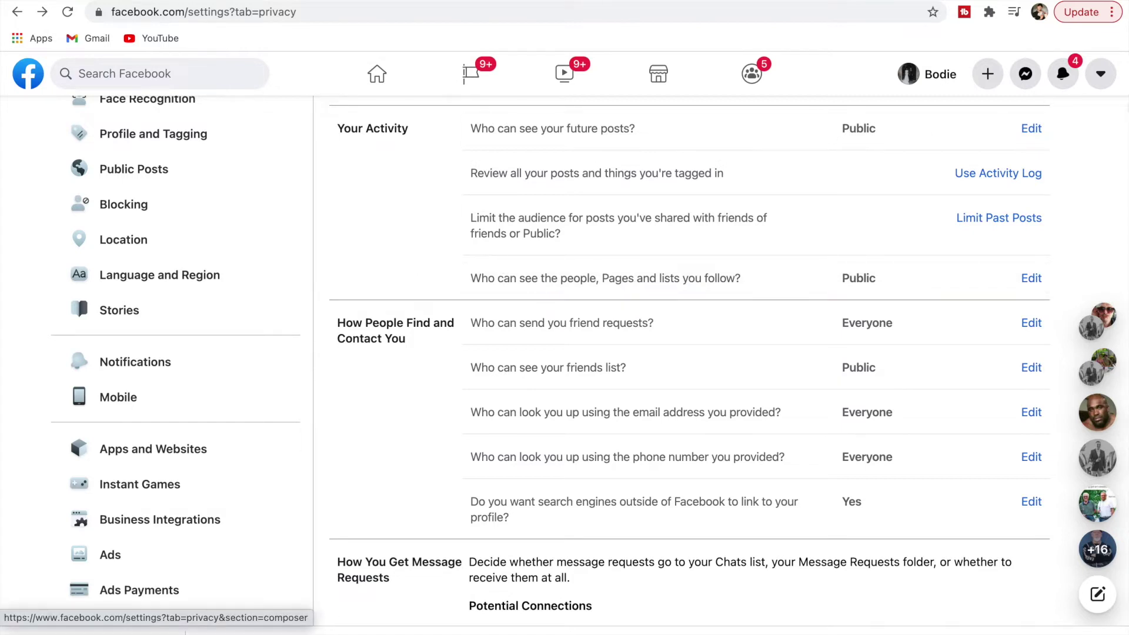
{"action": "left_click", "coordinate": [1032, 129]}
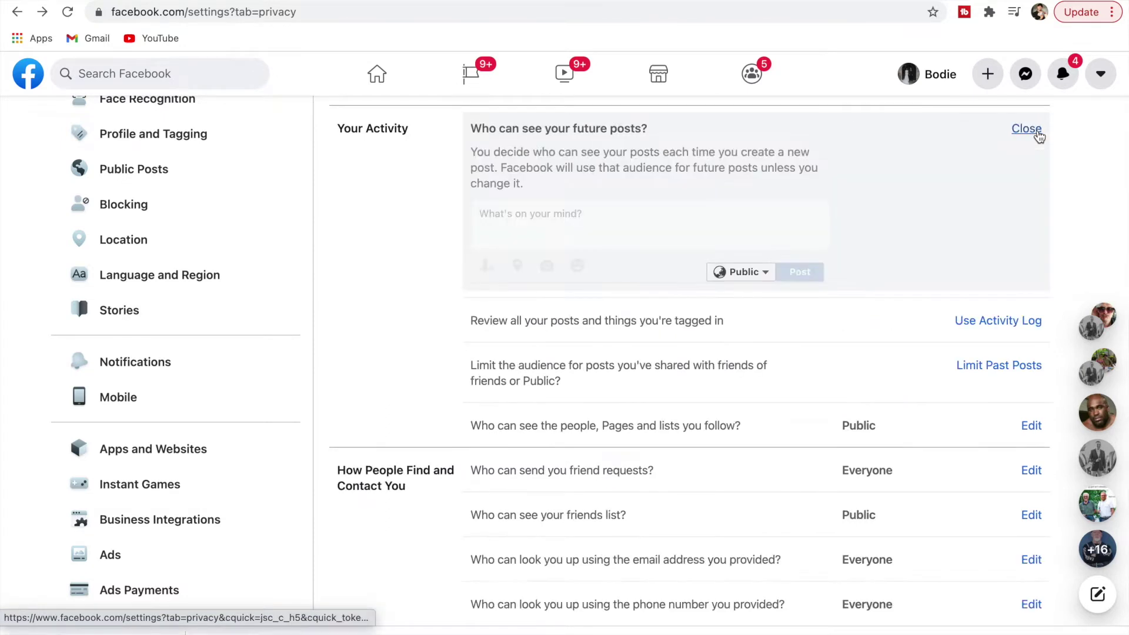
{"action": "left_click", "coordinate": [749, 277]}
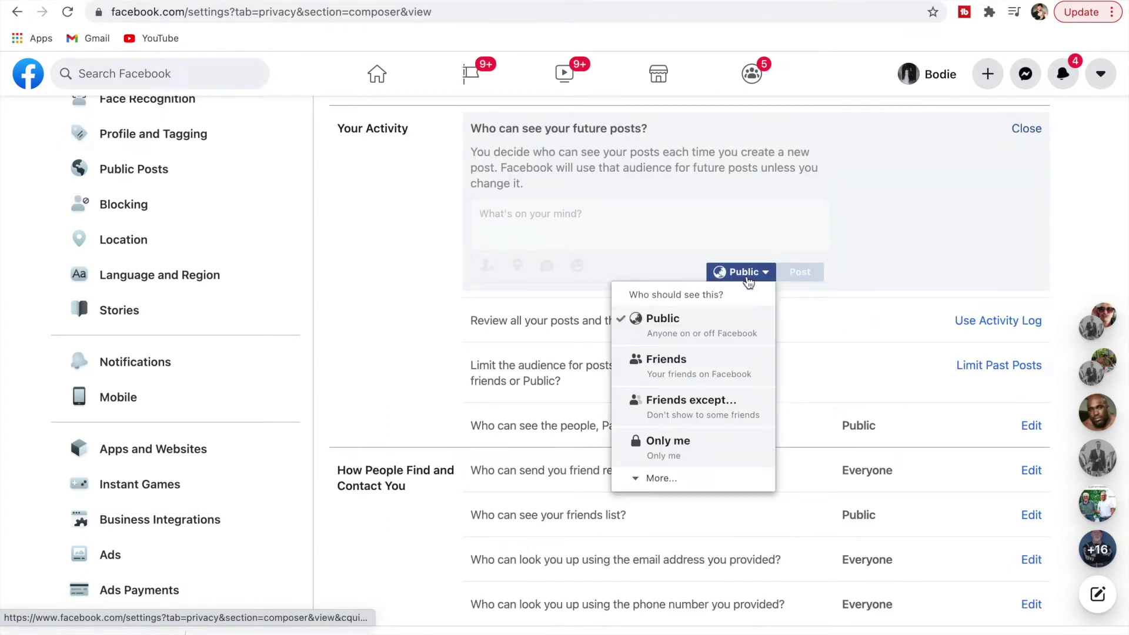
{"action": "left_click", "coordinate": [676, 374]}
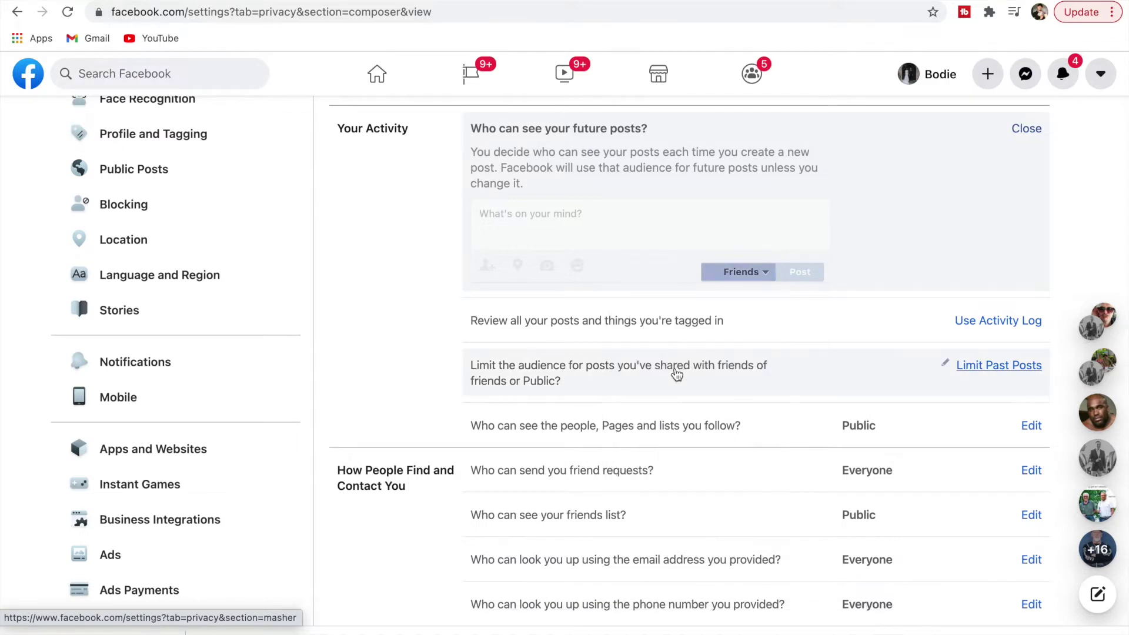
{"action": "left_click", "coordinate": [1026, 130]}
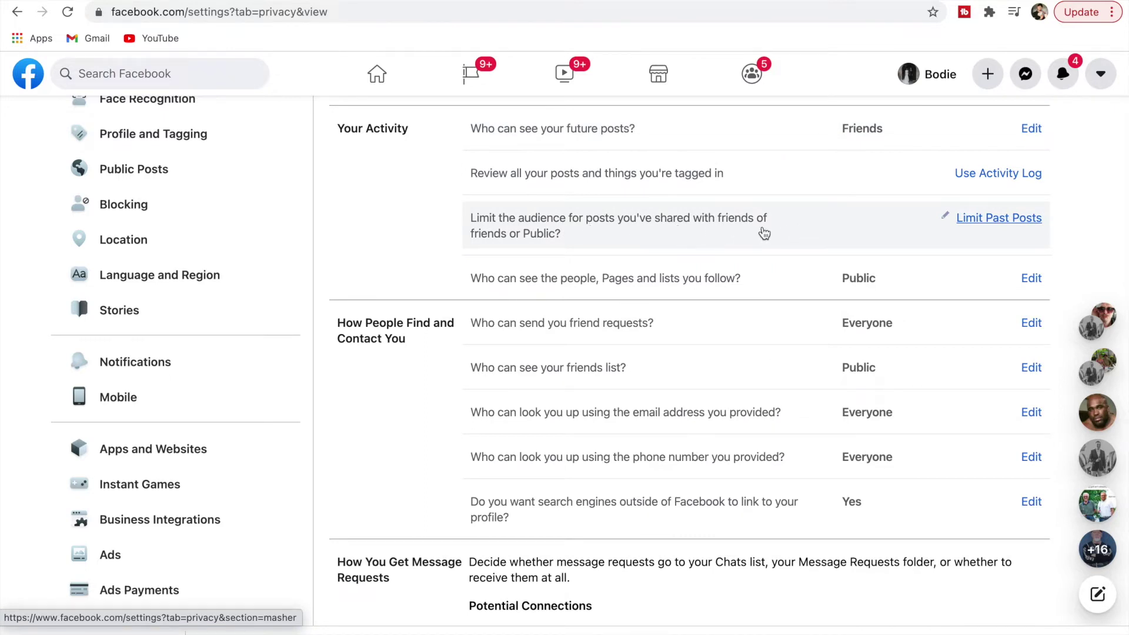
Review the option for limiting the audience of old timeline posts, leaving it without applying the limit
{"action": "left_click", "coordinate": [1000, 218]}
{"action": "left_click", "coordinate": [539, 367]}
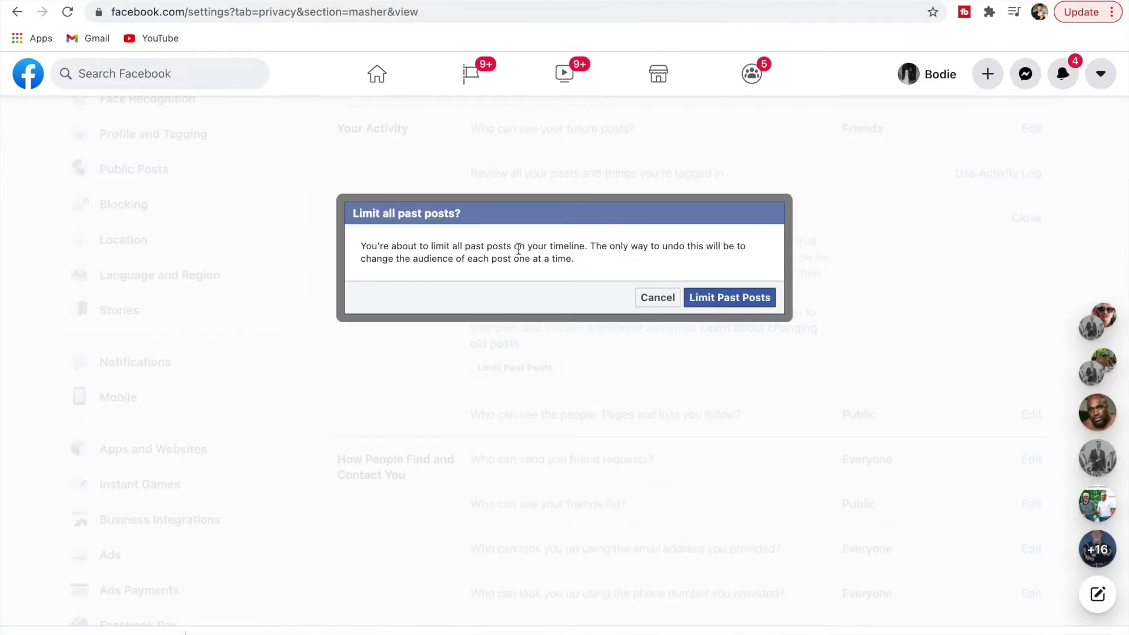
{"action": "key", "text": "Escape"}
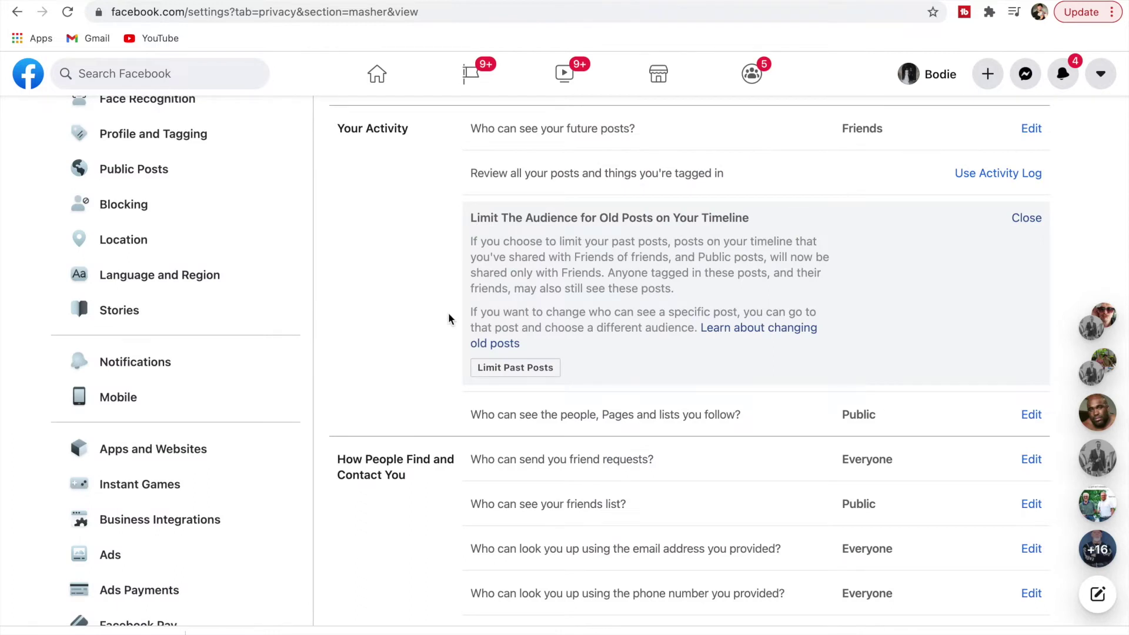
{"action": "left_click", "coordinate": [1028, 221]}
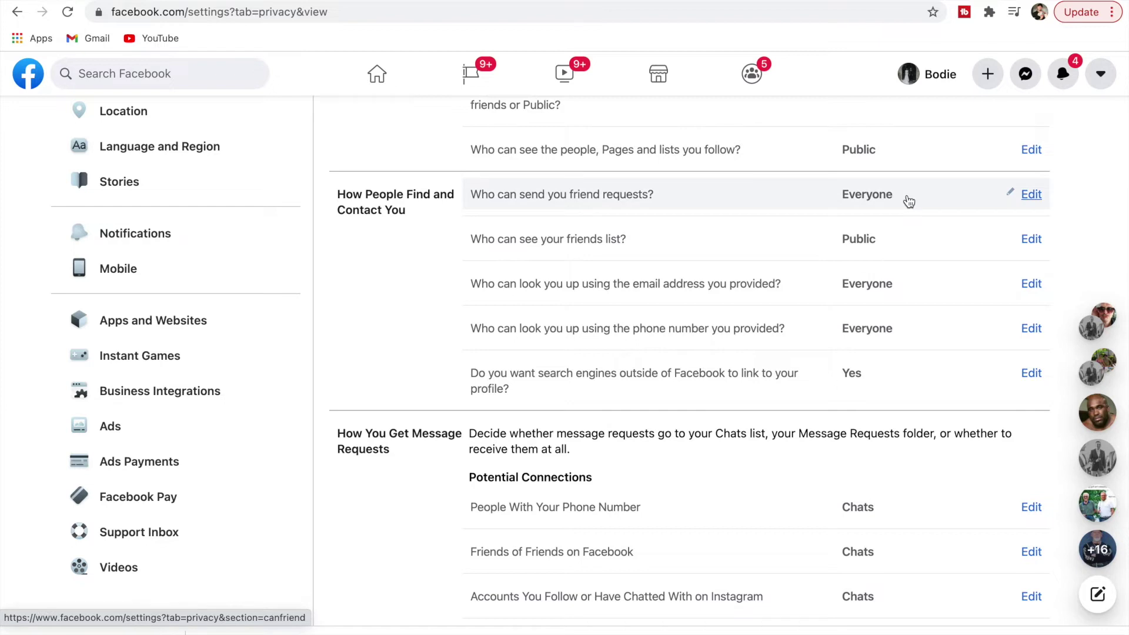
Review the available choices for who can send friend requests and close the setting without changing it
{"action": "left_click", "coordinate": [1030, 195]}
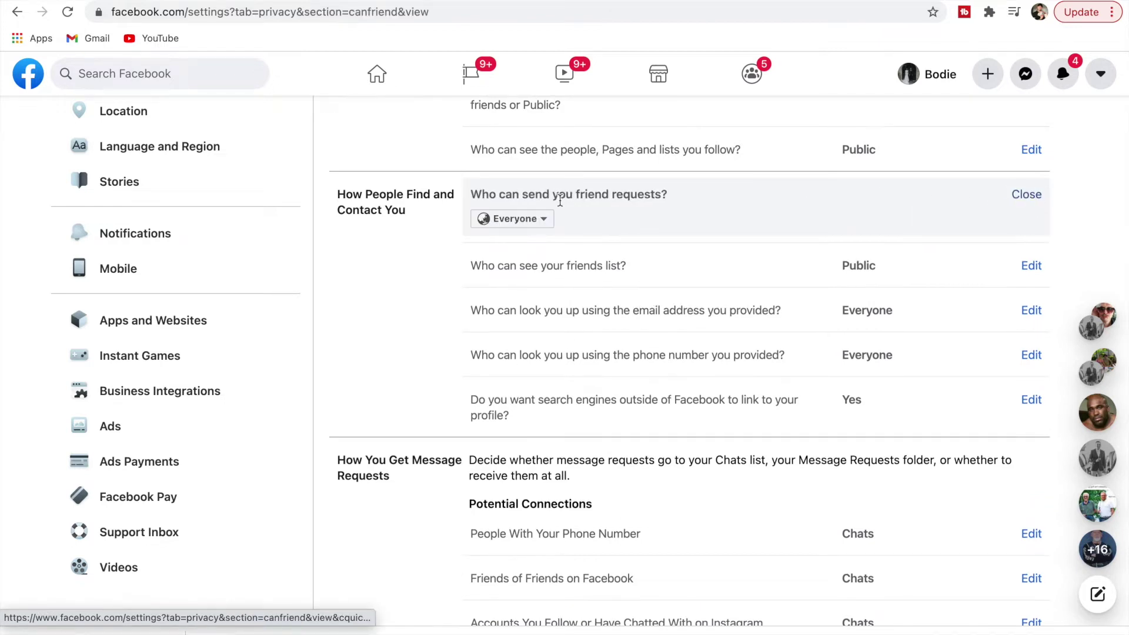
{"action": "left_click", "coordinate": [528, 225]}
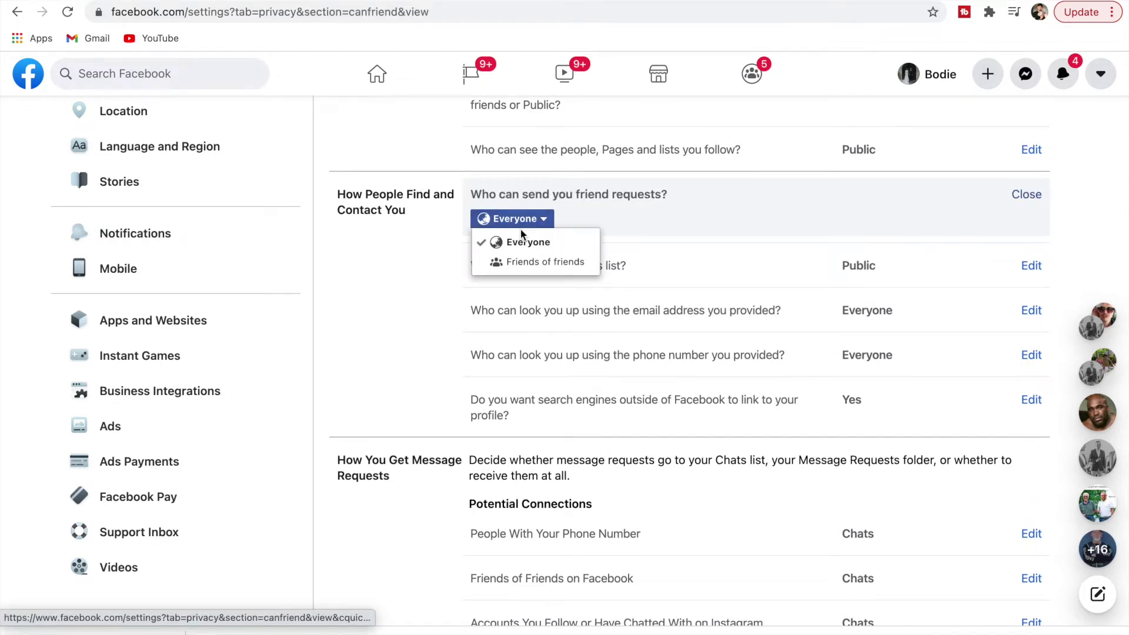
{"action": "left_click", "coordinate": [423, 261]}
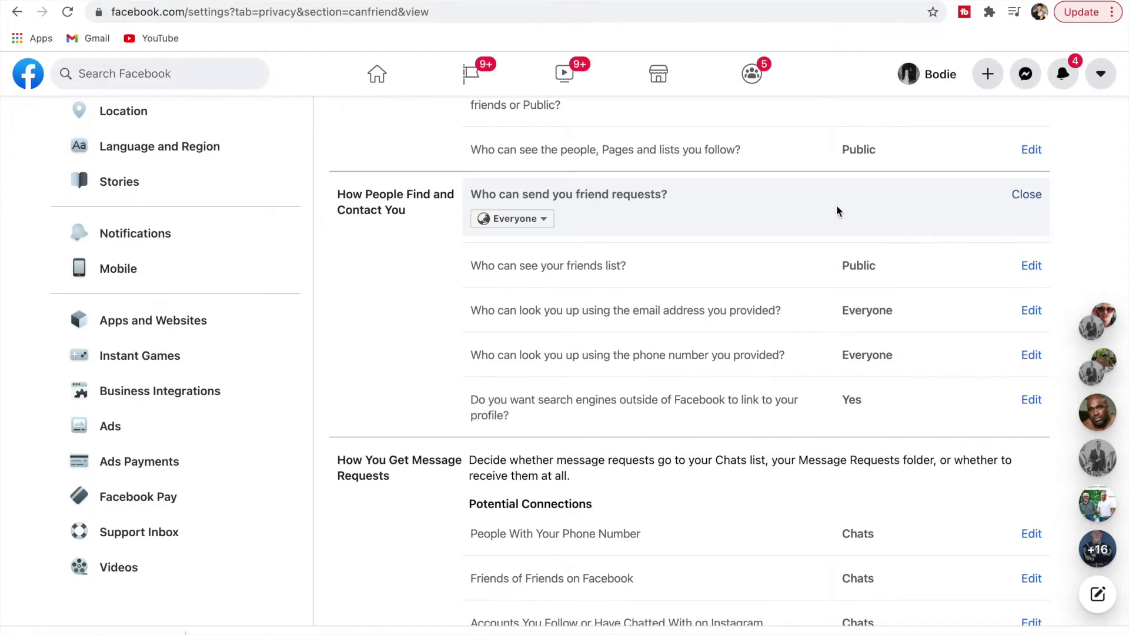
{"action": "left_click", "coordinate": [1026, 195]}
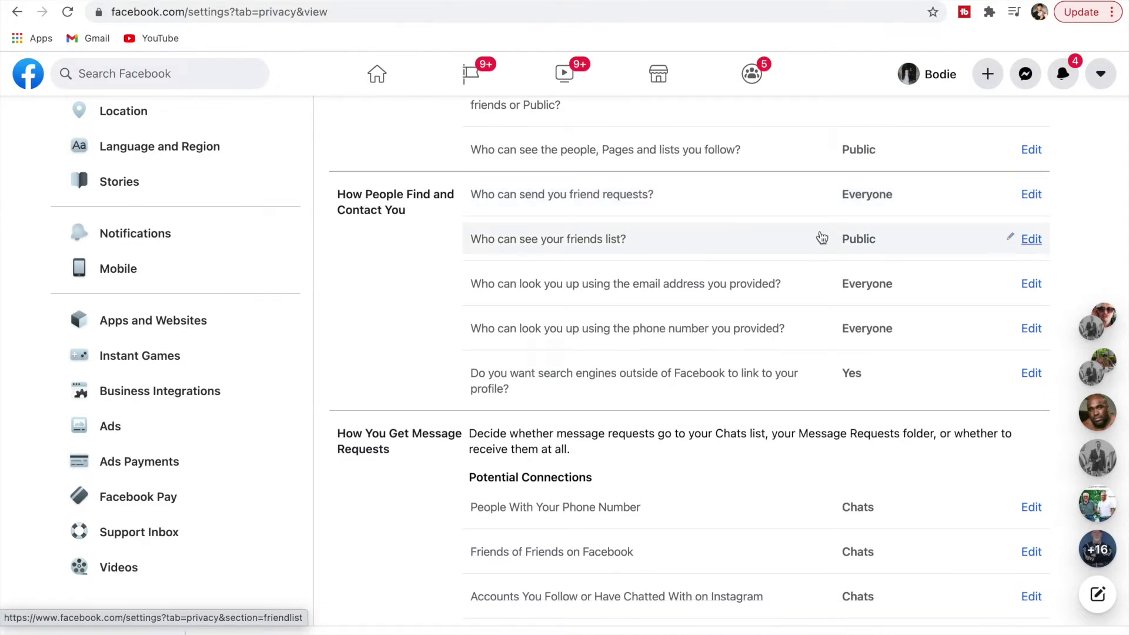
Review the audience choices for who can see the friends list and close the setting without changing it
{"action": "left_click", "coordinate": [1031, 239]}
{"action": "left_click", "coordinate": [499, 370]}
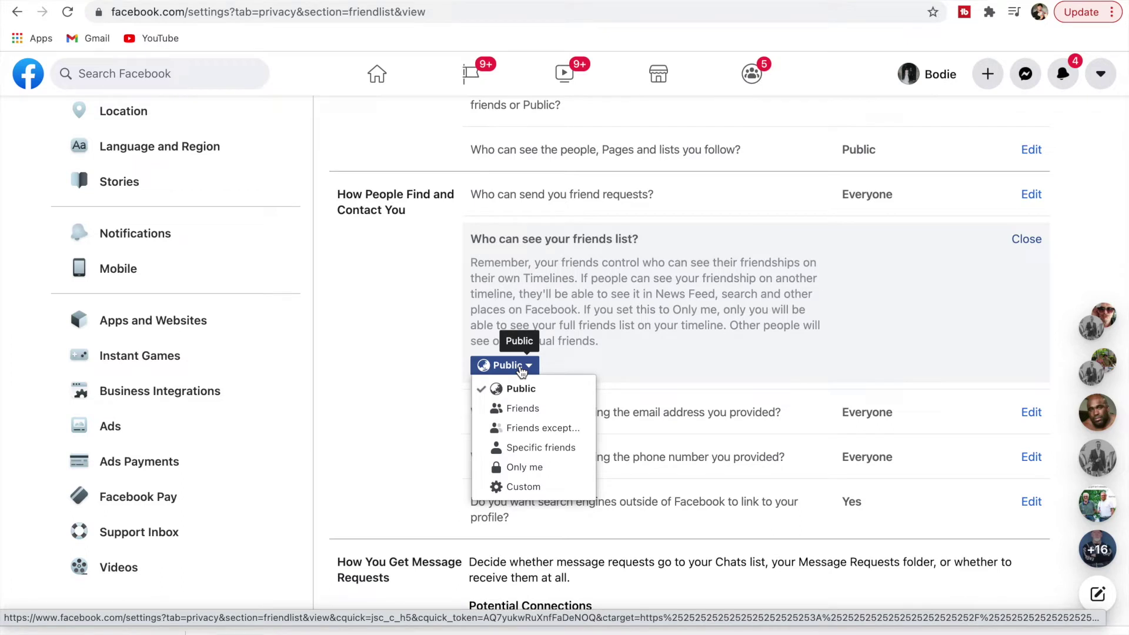
{"action": "left_click", "coordinate": [521, 369]}
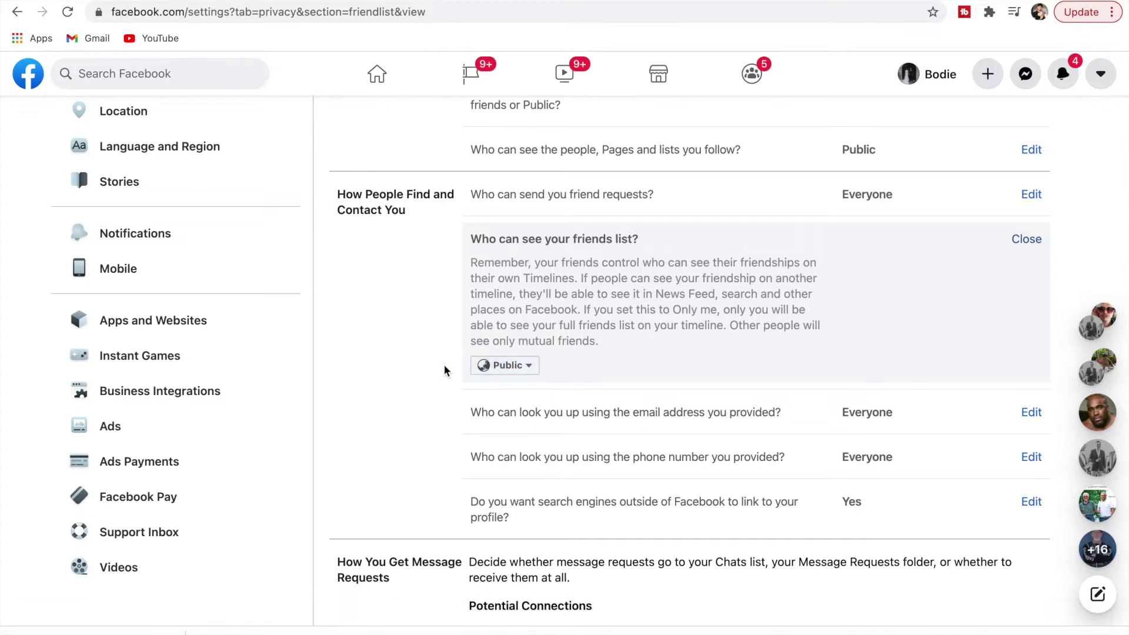
{"action": "left_click", "coordinate": [1022, 237]}
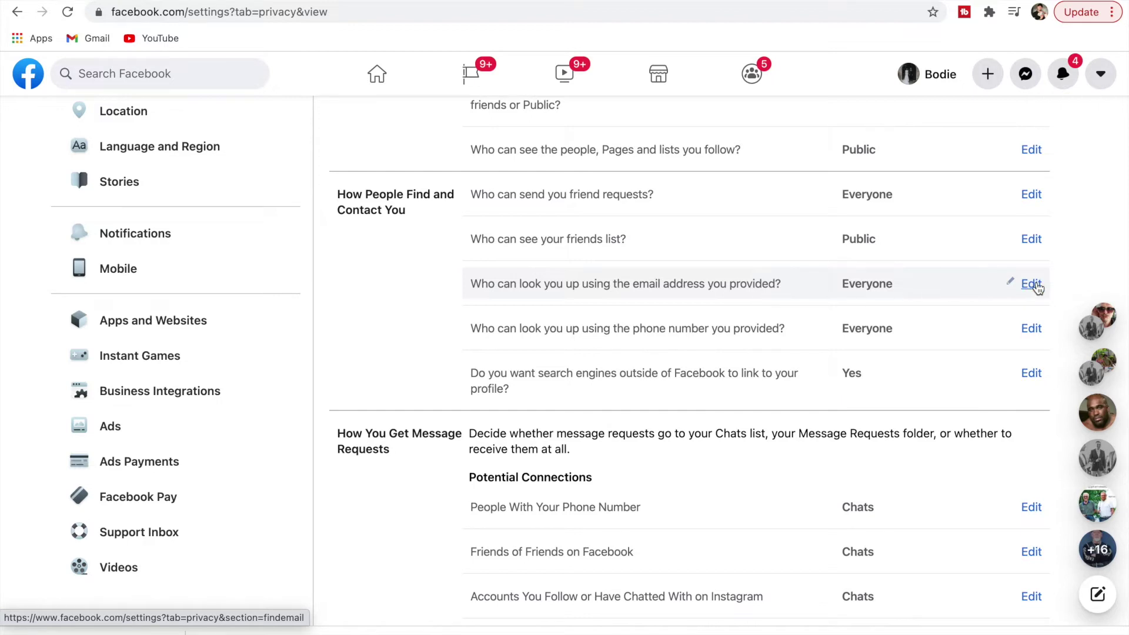
Restrict who can look up the account by the provided email address to Only me
{"action": "left_click", "coordinate": [1033, 285]}
{"action": "left_click", "coordinate": [544, 351]}
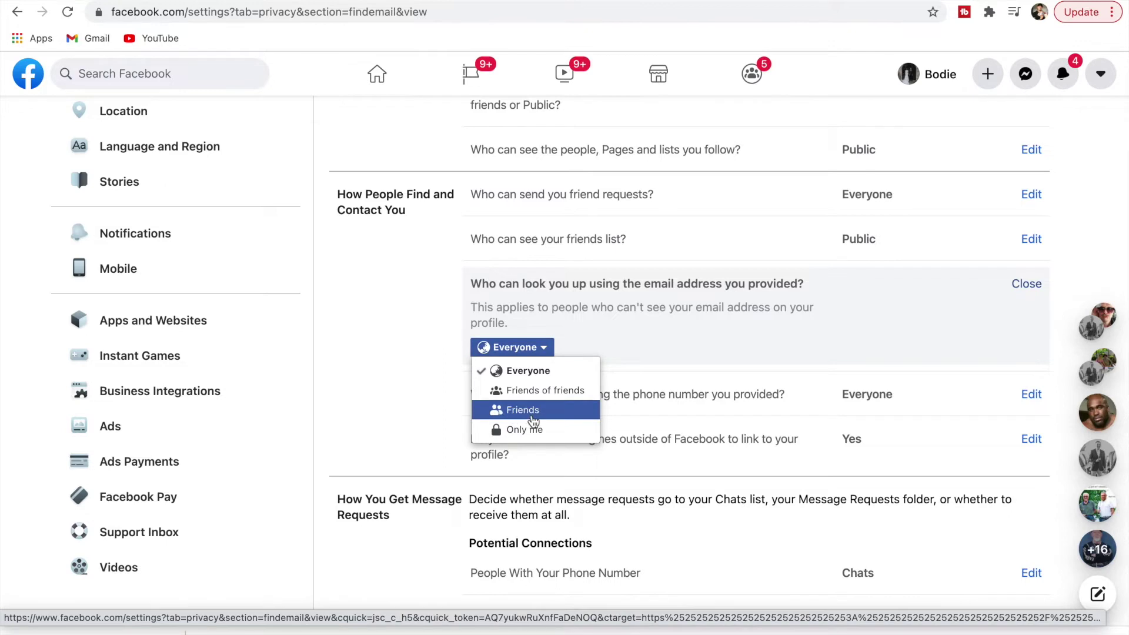
{"action": "left_click", "coordinate": [528, 430]}
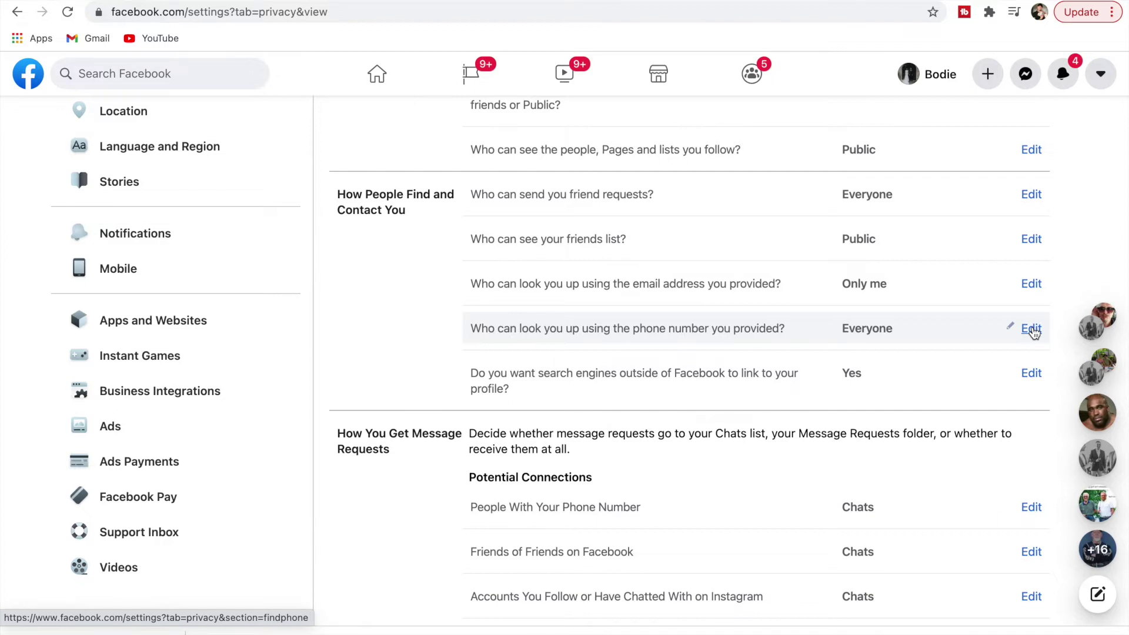
Restrict who can look up the account by the provided phone number to Only me
{"action": "left_click", "coordinate": [1032, 329]}
{"action": "left_click", "coordinate": [522, 397]}
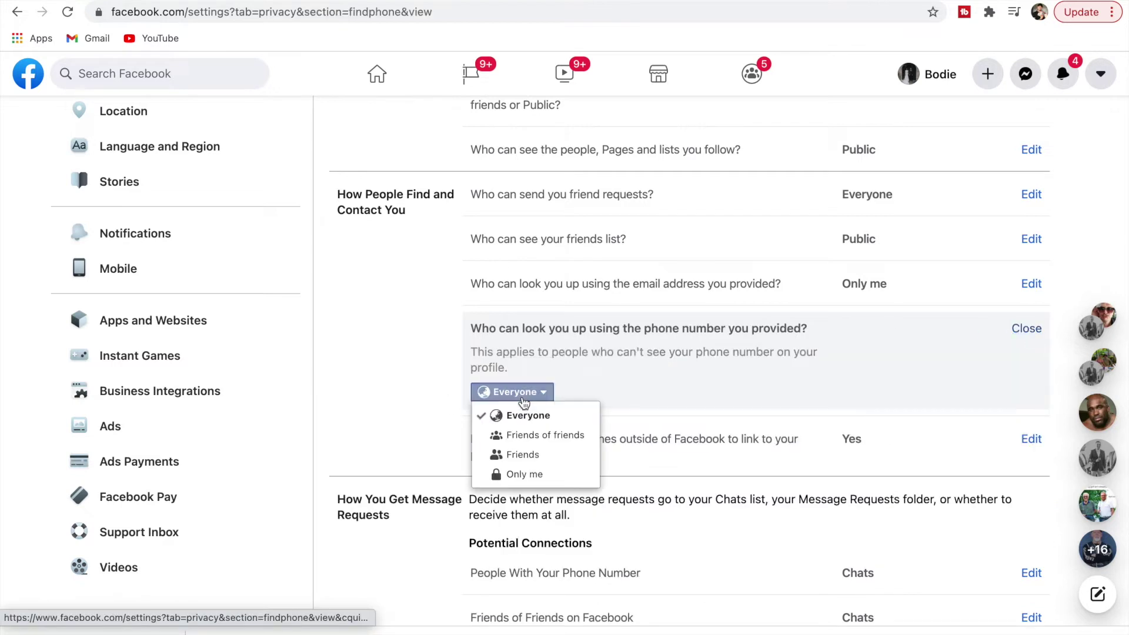
{"action": "left_click", "coordinate": [523, 473]}
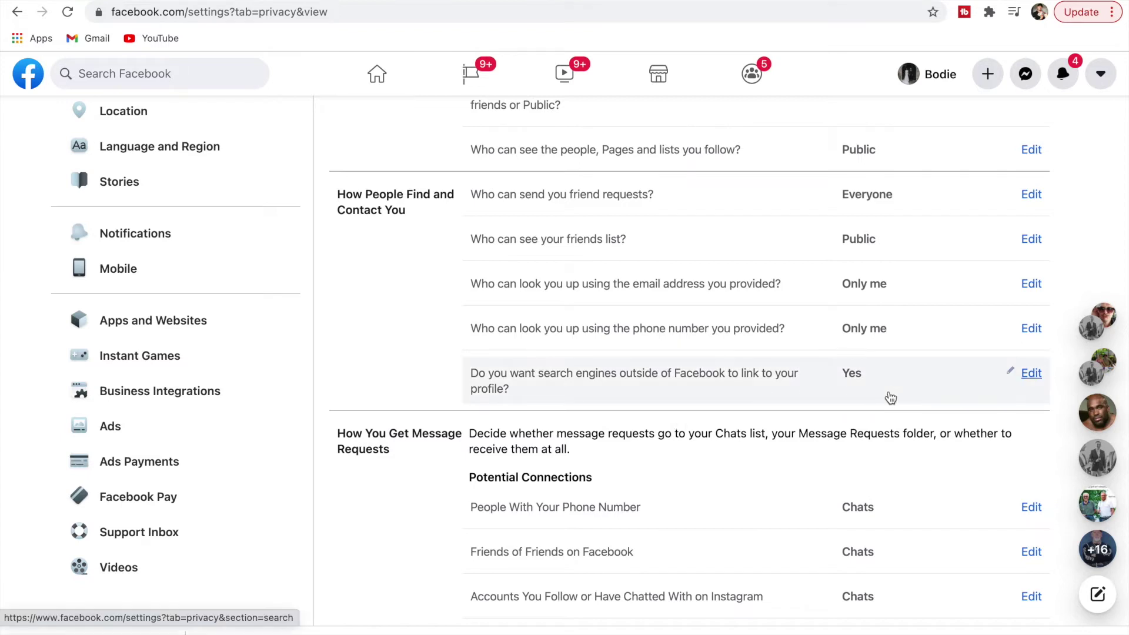
Review the Profile and Tagging settings, including the option to hide comments containing certain words from the profile
{"action": "scroll", "coordinate": [698, 333], "scroll_direction": "down", "scroll_amount": 5}
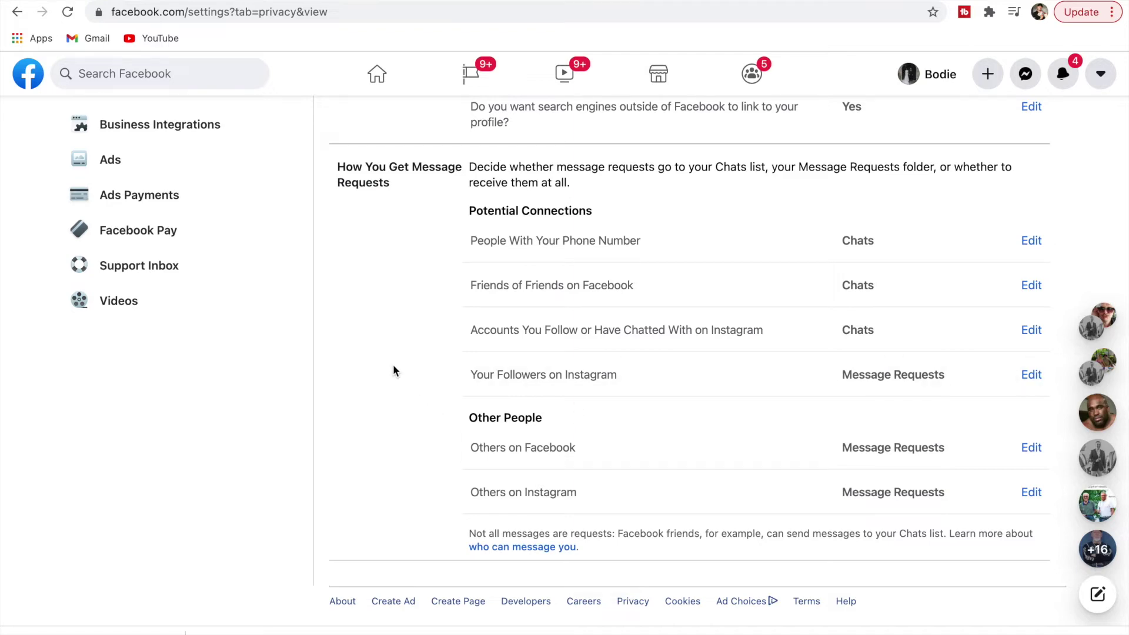
{"action": "scroll", "coordinate": [392, 365], "scroll_direction": "up", "scroll_amount": 10}
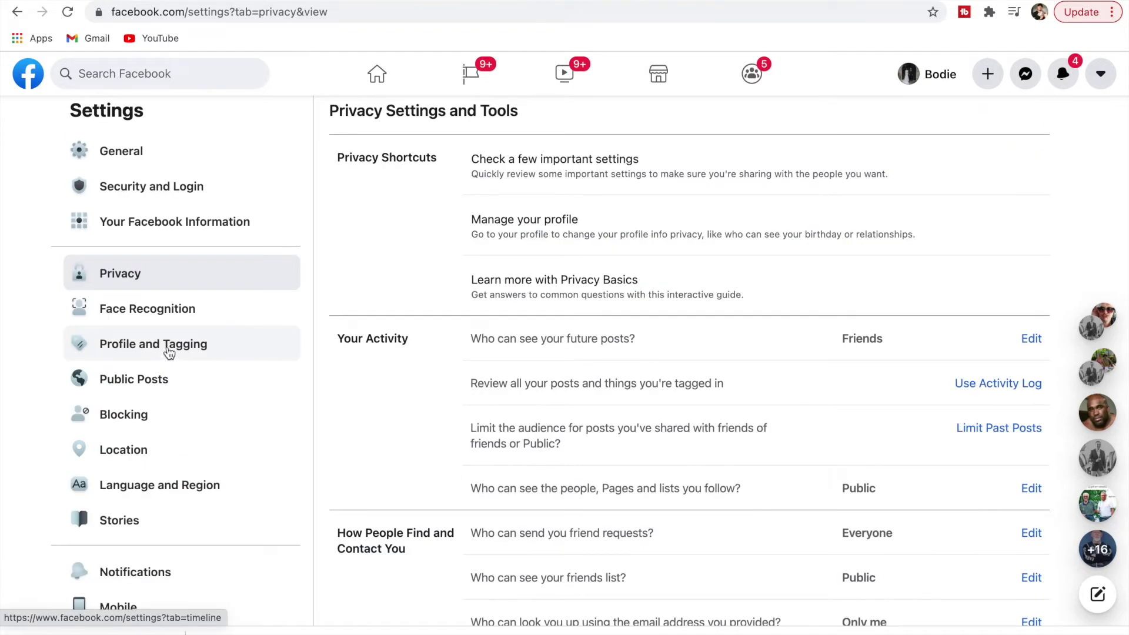
{"action": "left_click", "coordinate": [169, 352]}
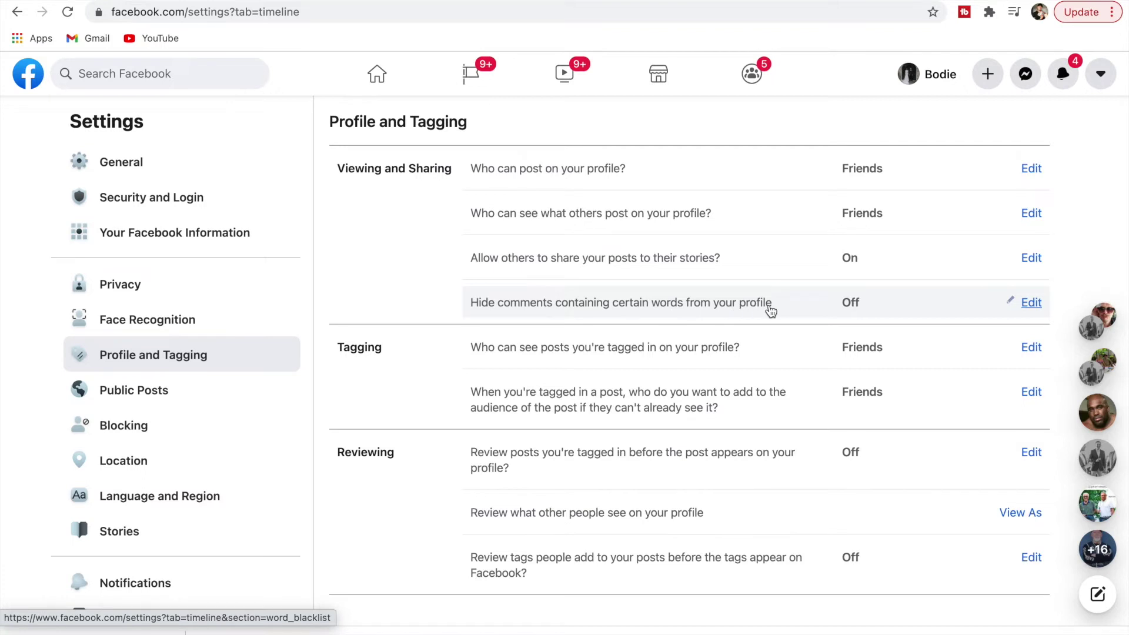
{"action": "left_click", "coordinate": [1030, 305]}
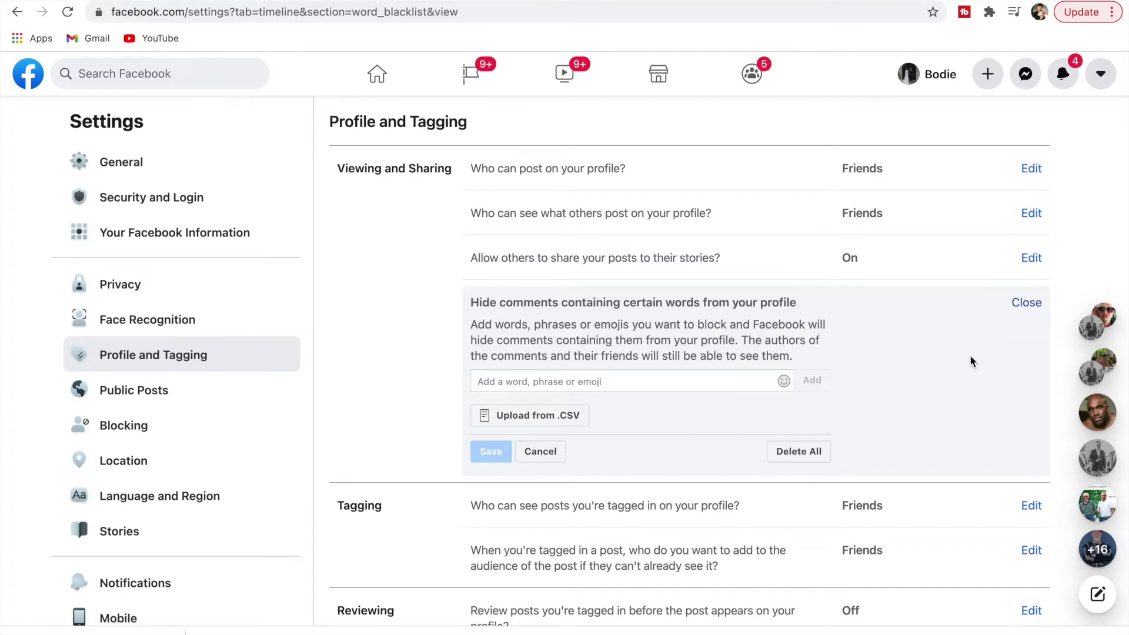
{"action": "left_click", "coordinate": [1026, 303]}
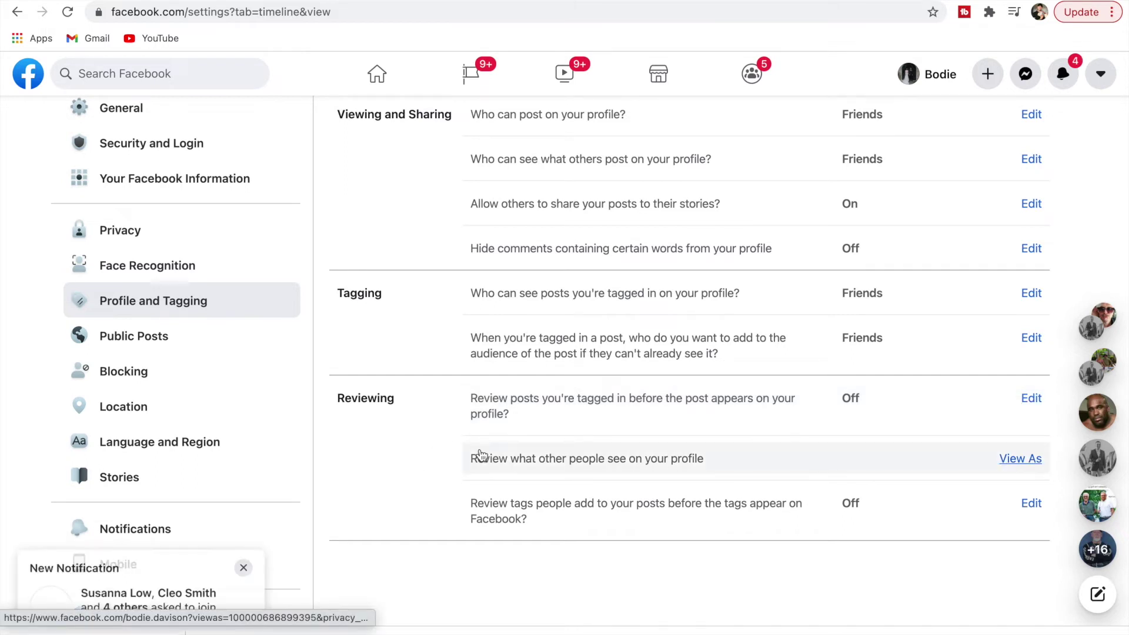
{"action": "scroll", "coordinate": [462, 259], "scroll_direction": "up", "scroll_amount": 2}
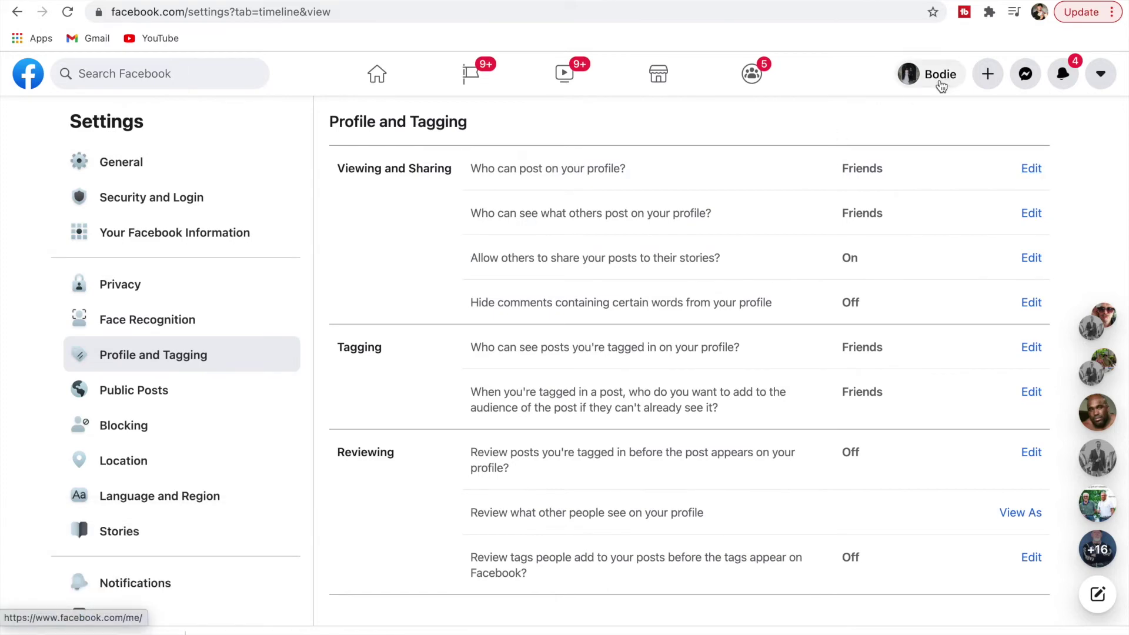
Open the profile's Contact and Basic Info and check the audience of the phone number and email address
{"action": "left_click", "coordinate": [940, 76]}
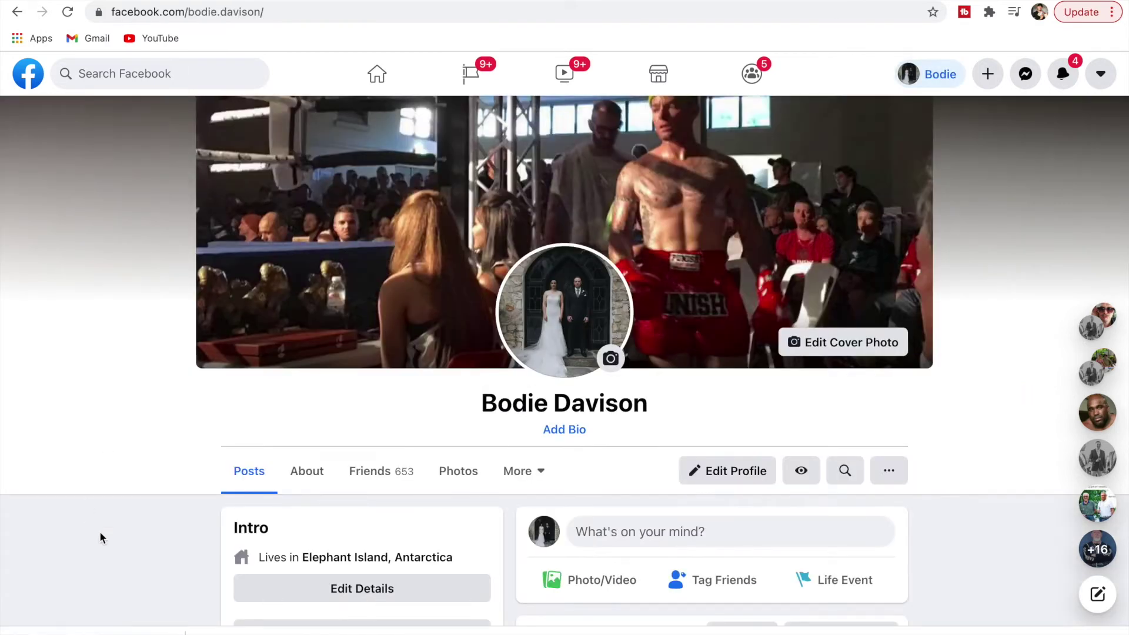
{"action": "left_click", "coordinate": [305, 474]}
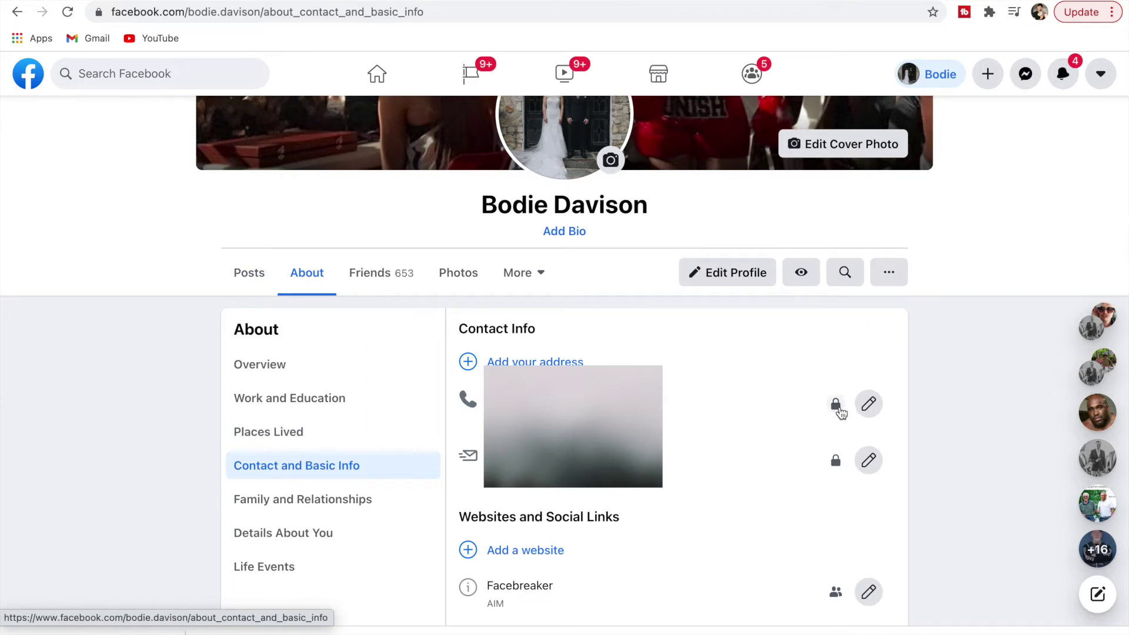
{"action": "mouse_move", "coordinate": [839, 411]}
{"action": "mouse_move", "coordinate": [837, 470]}
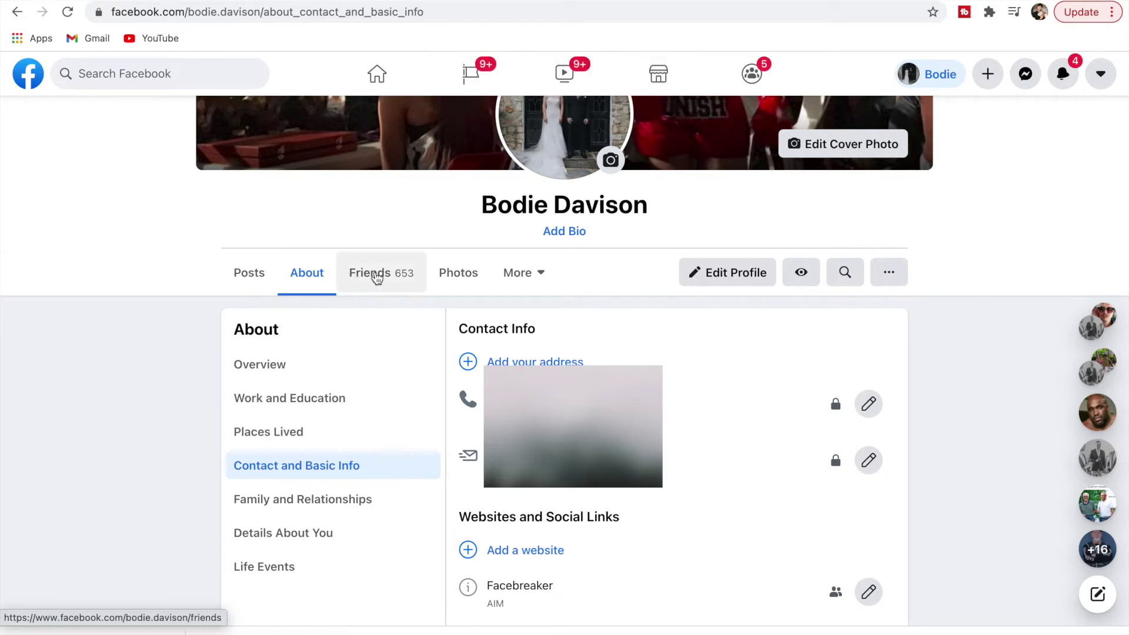
Open the privacy settings of the profile's friends list to review who can see the Friends List, Following and Followers
{"action": "left_click", "coordinate": [376, 277]}
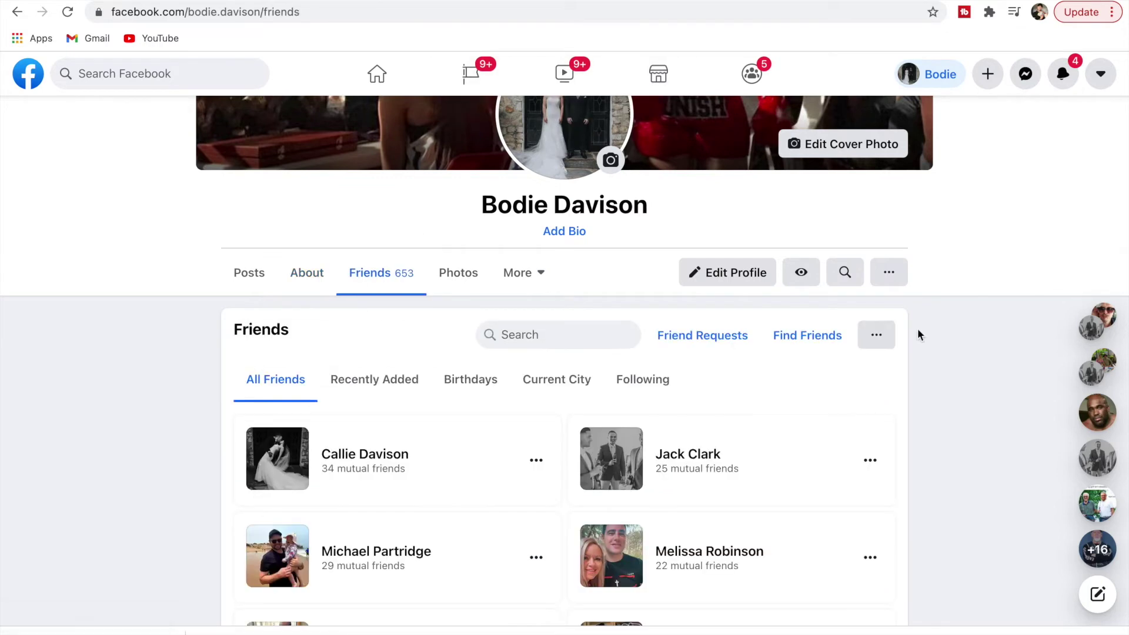
{"action": "left_click", "coordinate": [880, 338]}
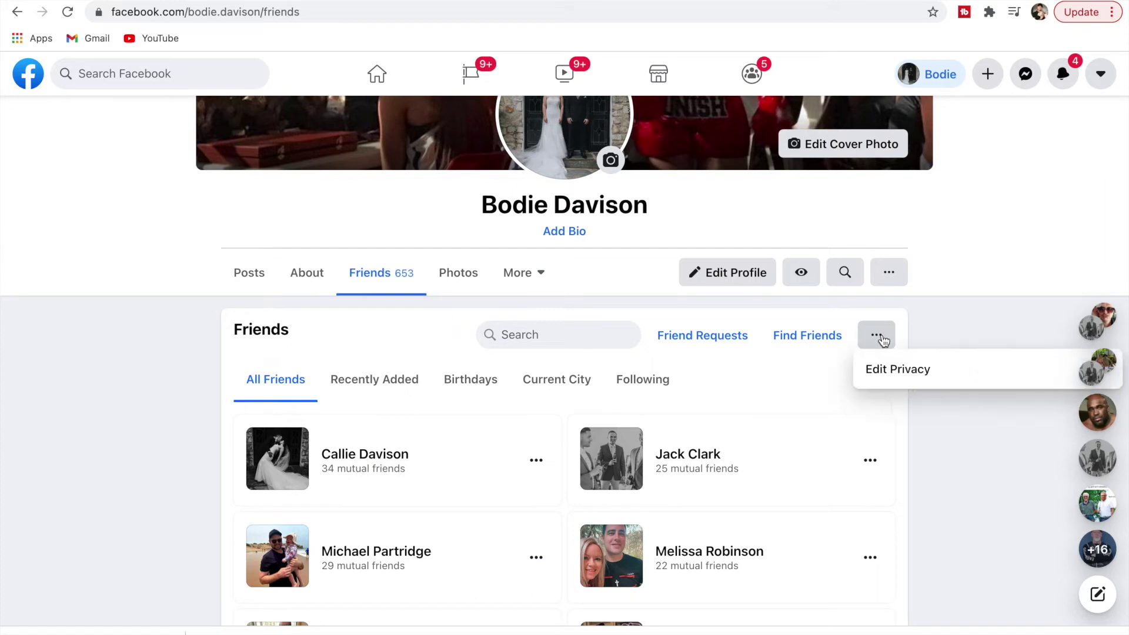
{"action": "left_click", "coordinate": [903, 369]}
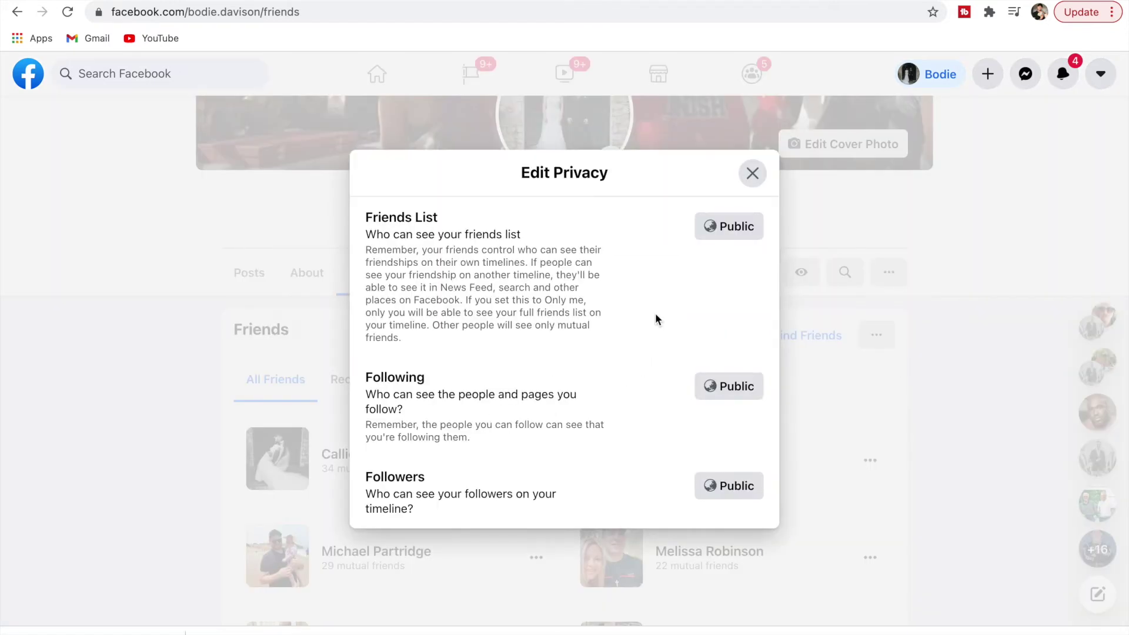
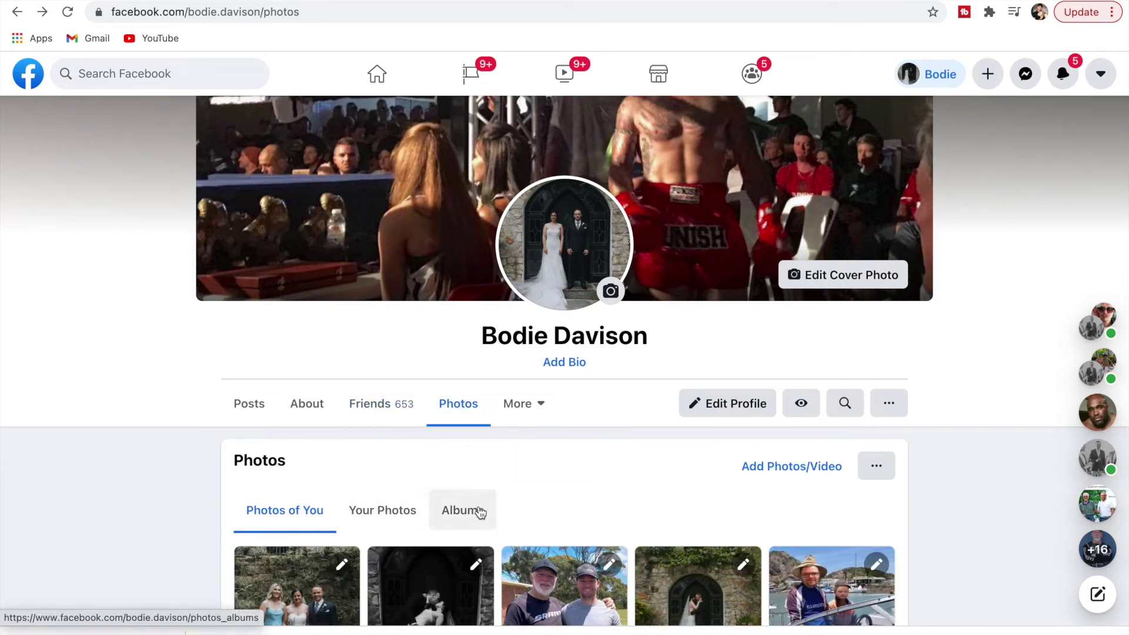
Show the profile's photo albums and check the options available for the Cover Photos album
{"action": "left_click", "coordinate": [470, 516]}
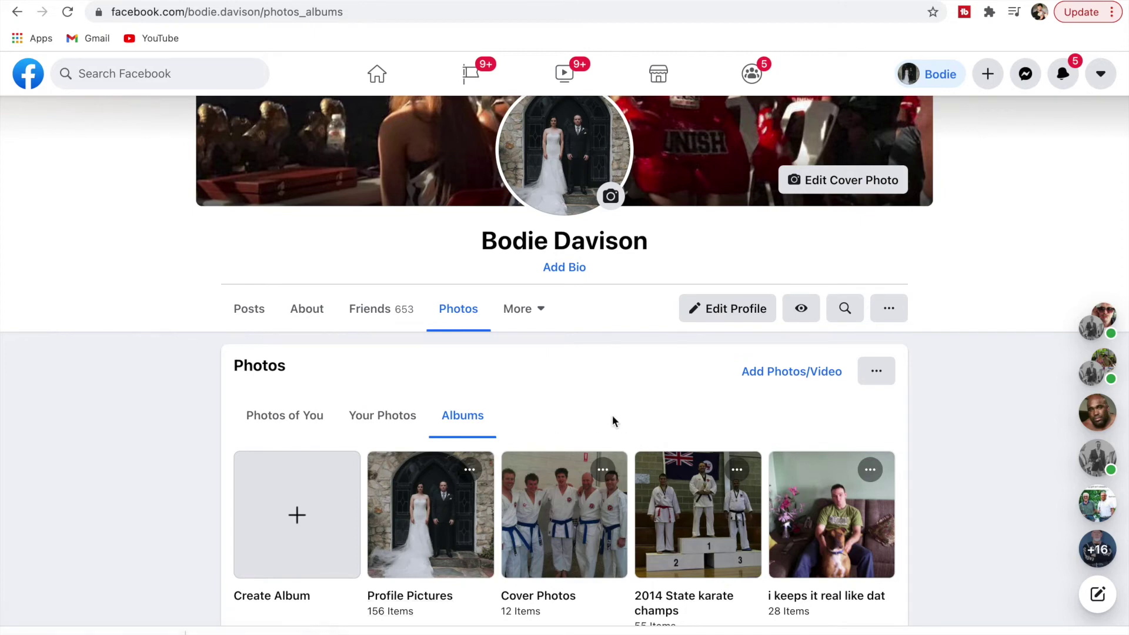
{"action": "left_click", "coordinate": [604, 470]}
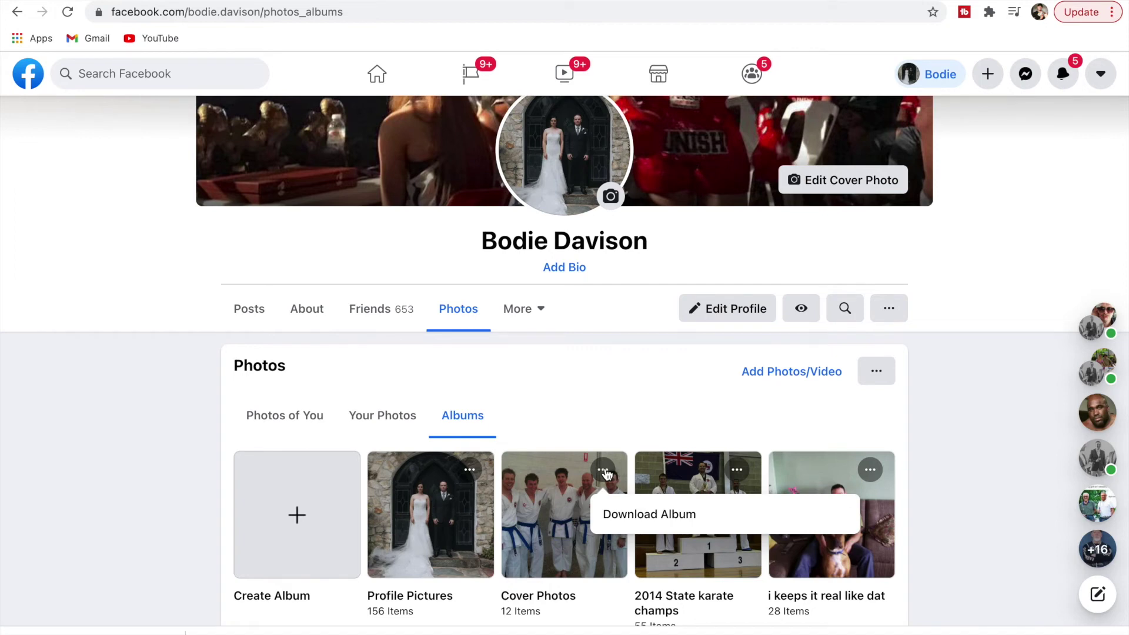
{"action": "left_click", "coordinate": [616, 420]}
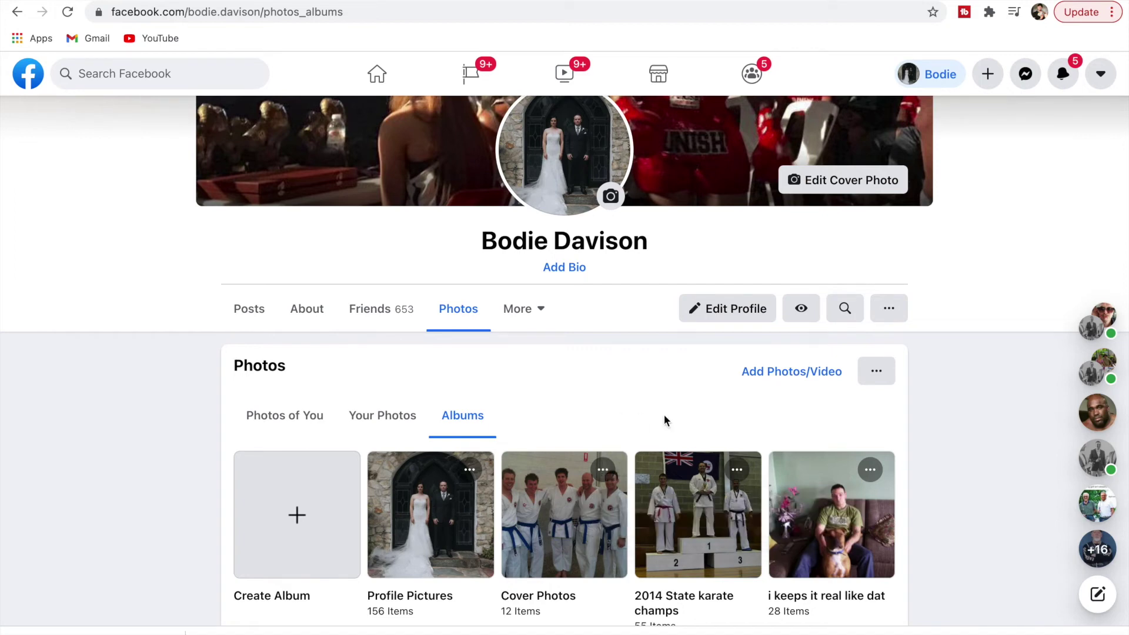
Open the 2014 State karate champs album for editing and review its audience choices without changing them
{"action": "left_click", "coordinate": [738, 472]}
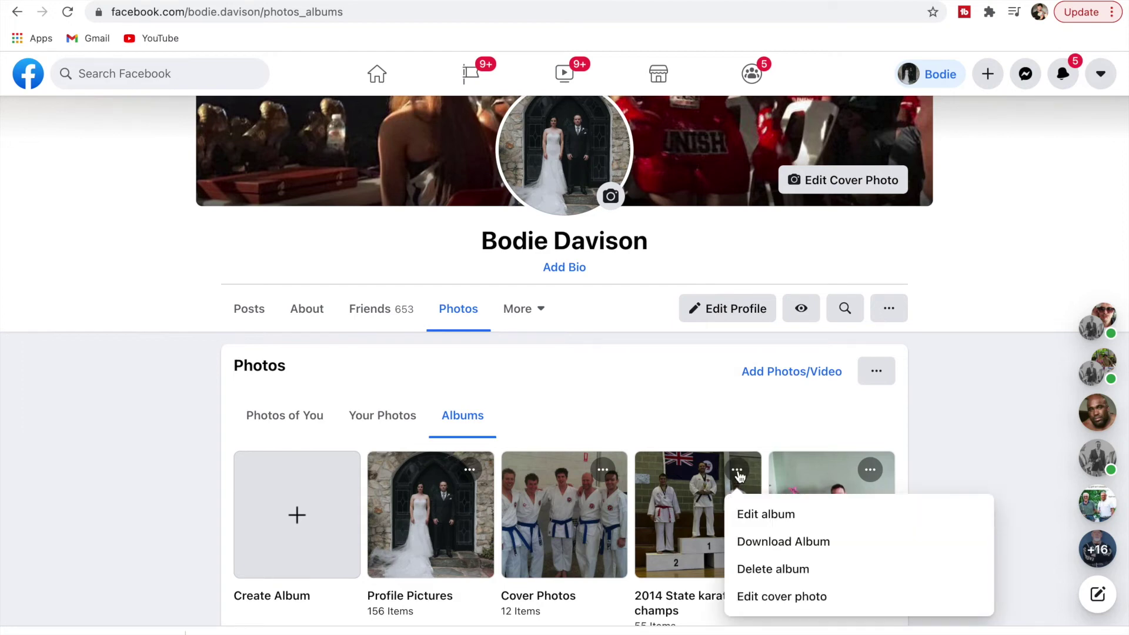
{"action": "left_click", "coordinate": [776, 515]}
{"action": "left_click", "coordinate": [72, 164]}
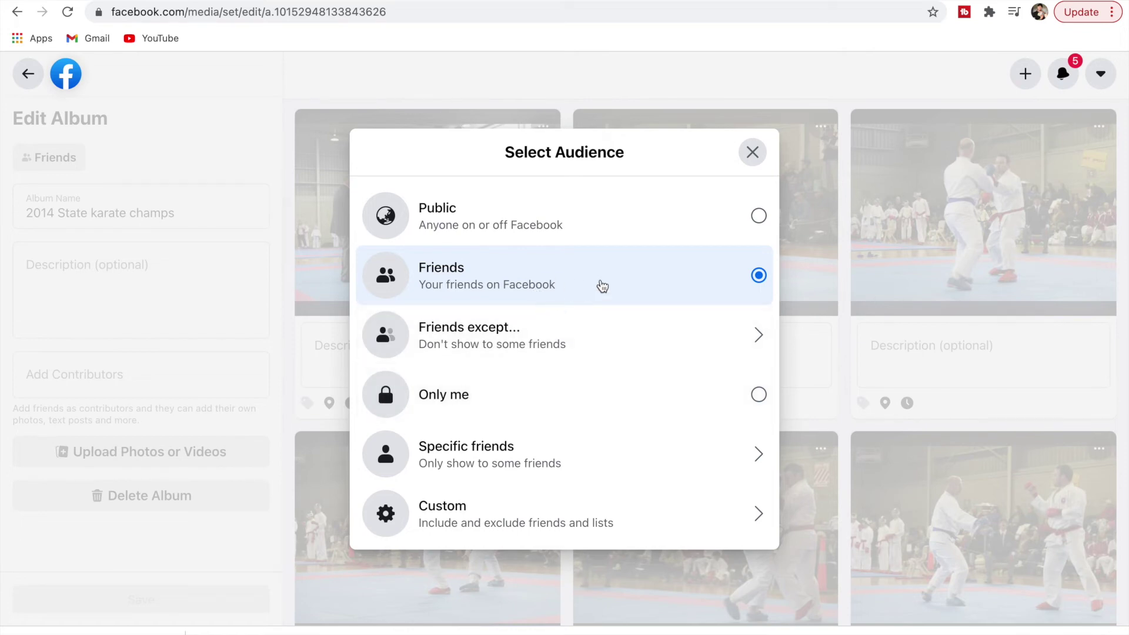
{"action": "left_click", "coordinate": [751, 152]}
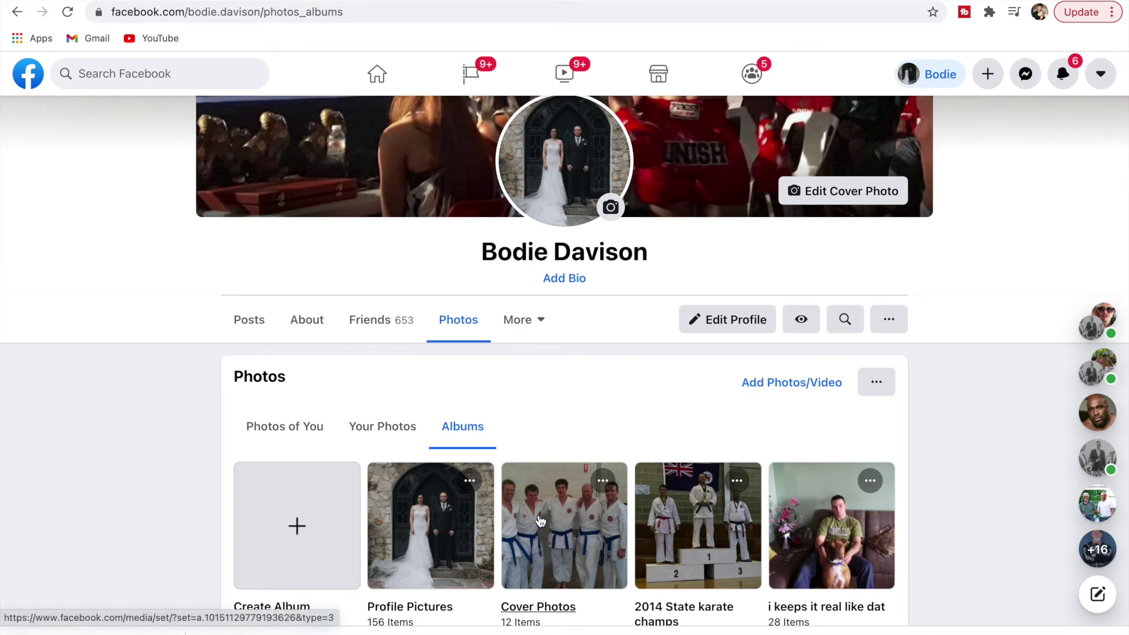
Open the group photo of four fighters in the Cover Photos album and check its individual audience setting
{"action": "left_click", "coordinate": [549, 545]}
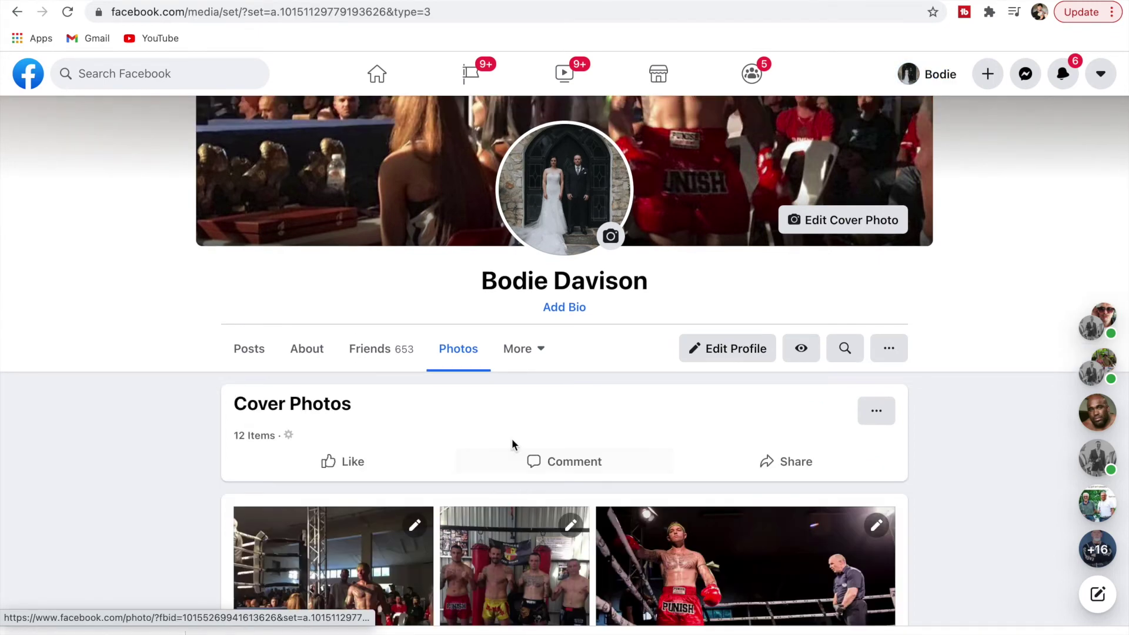
{"action": "scroll", "coordinate": [511, 440], "scroll_direction": "down", "scroll_amount": 2}
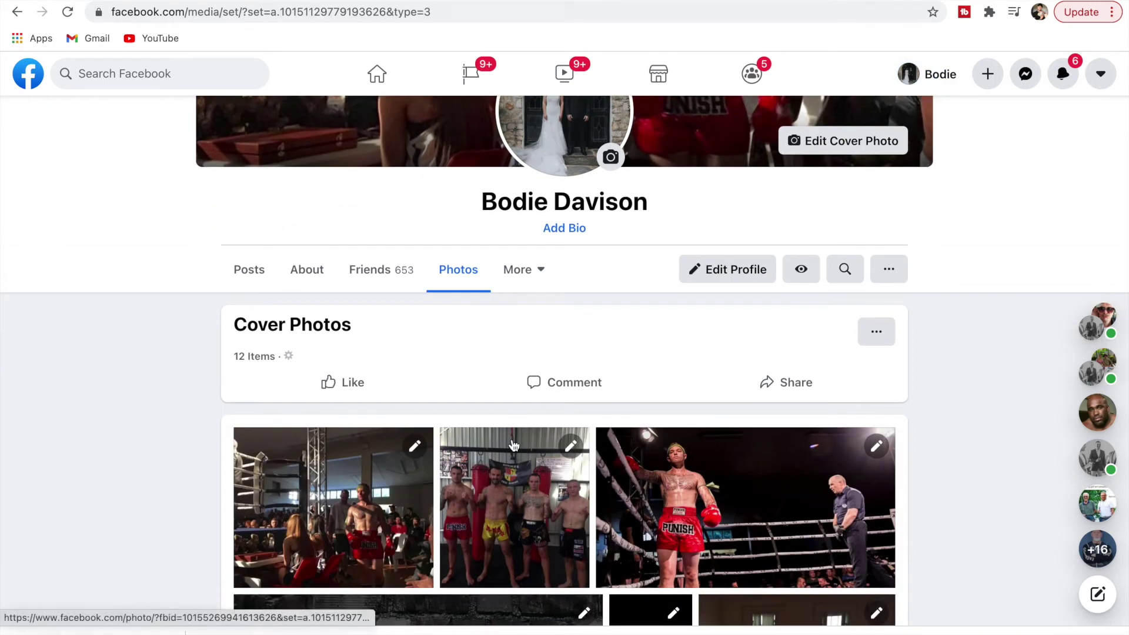
{"action": "left_click", "coordinate": [506, 523]}
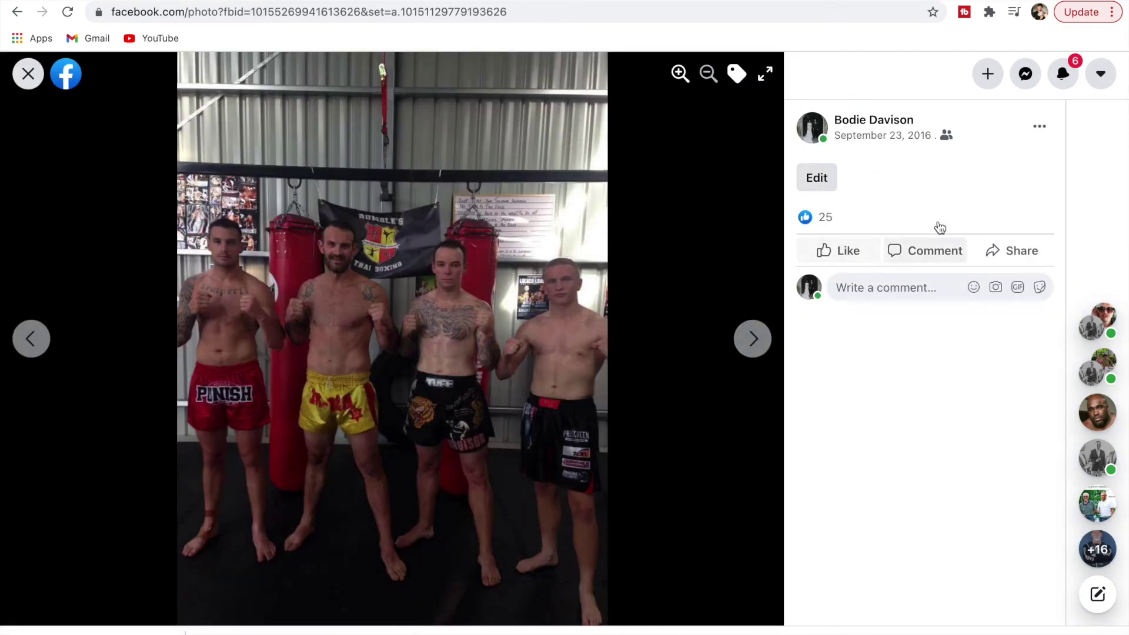
{"action": "mouse_move", "coordinate": [948, 141]}
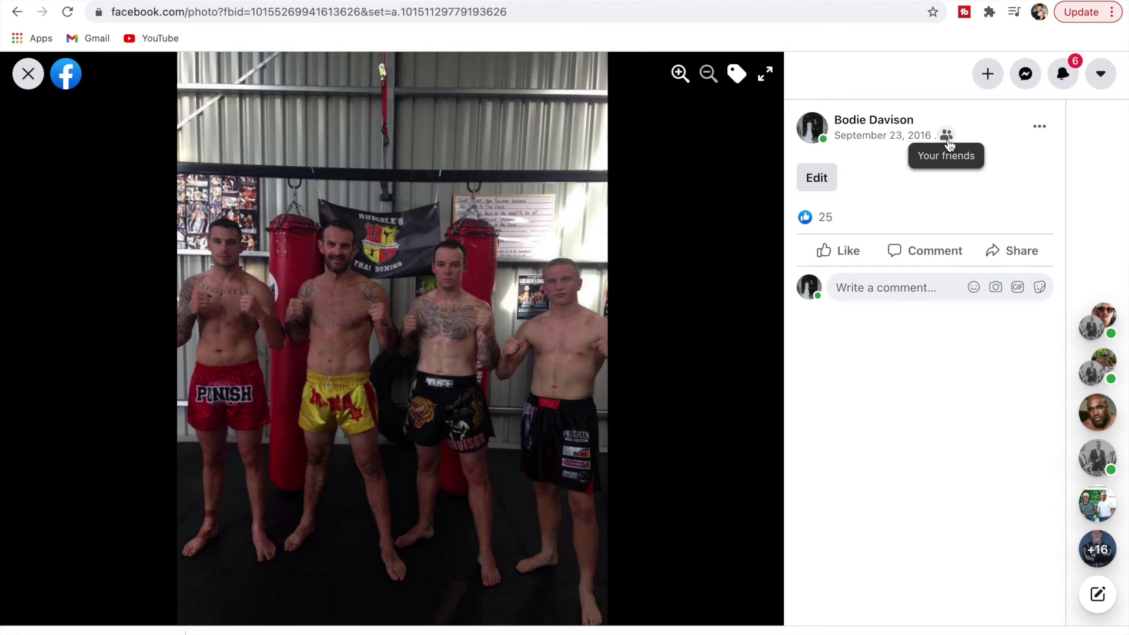
{"action": "left_click", "coordinate": [946, 136]}
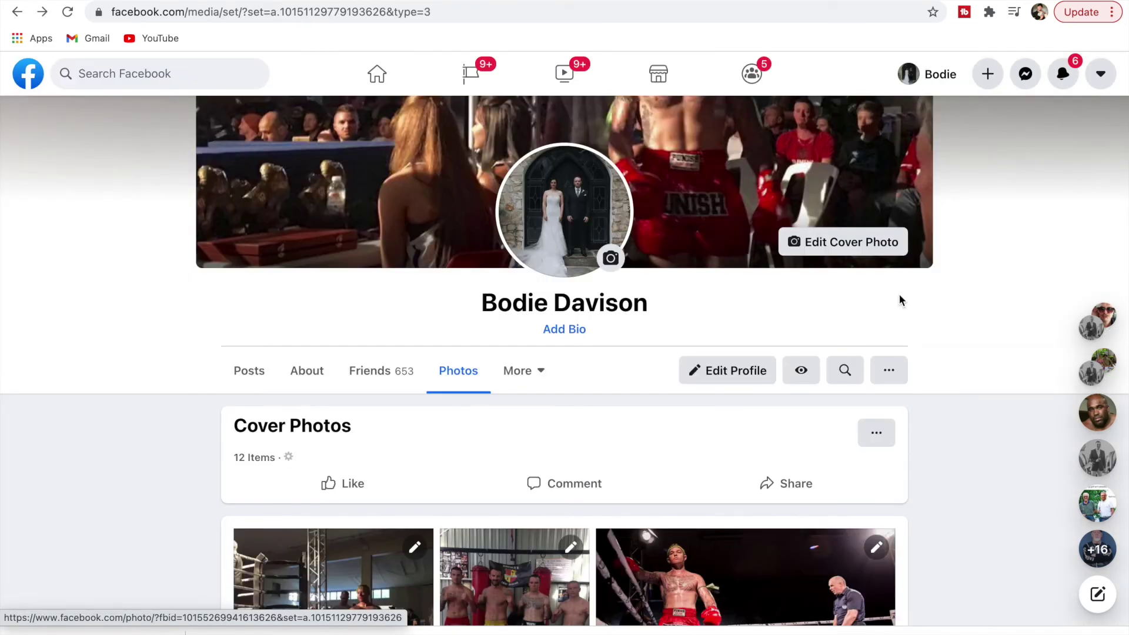
View the profile as the public sees it and examine its intro, photos, friends and posts
{"action": "left_click", "coordinate": [802, 373]}
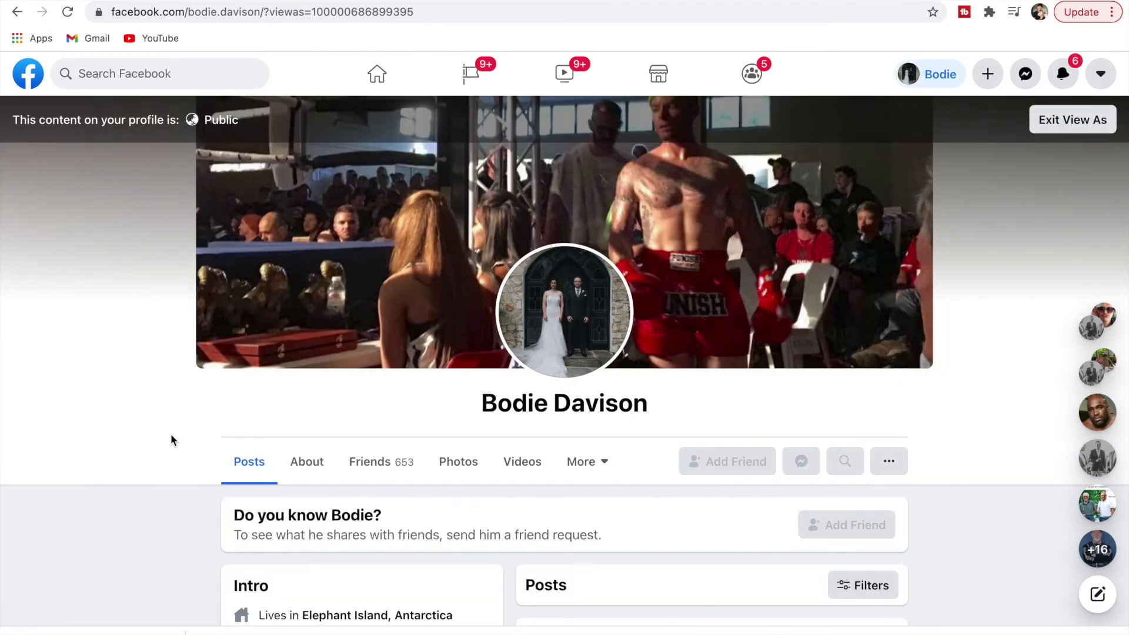
{"action": "scroll", "coordinate": [170, 435], "scroll_direction": "down", "scroll_amount": 2}
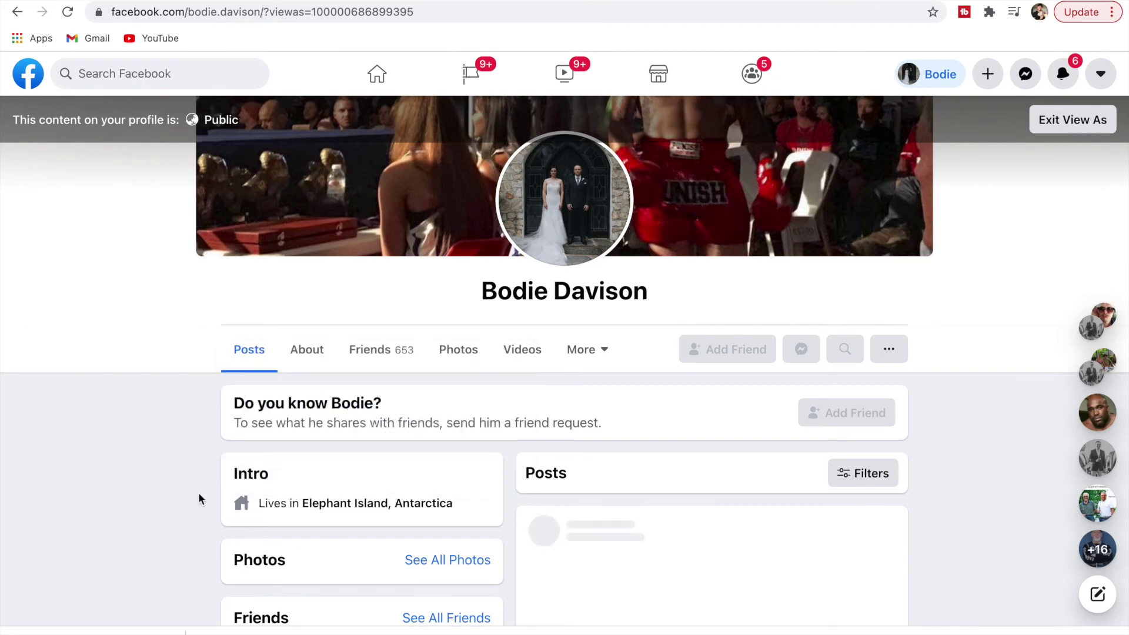
{"action": "scroll", "coordinate": [199, 498], "scroll_direction": "down", "scroll_amount": 3}
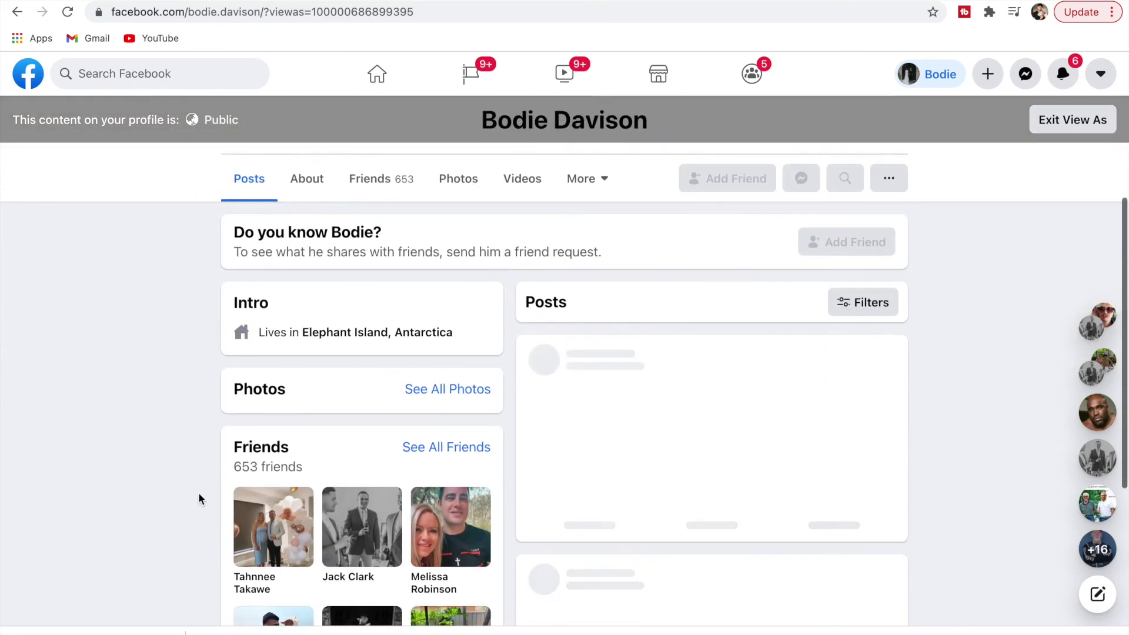
{"action": "scroll", "coordinate": [184, 539], "scroll_direction": "down", "scroll_amount": 3}
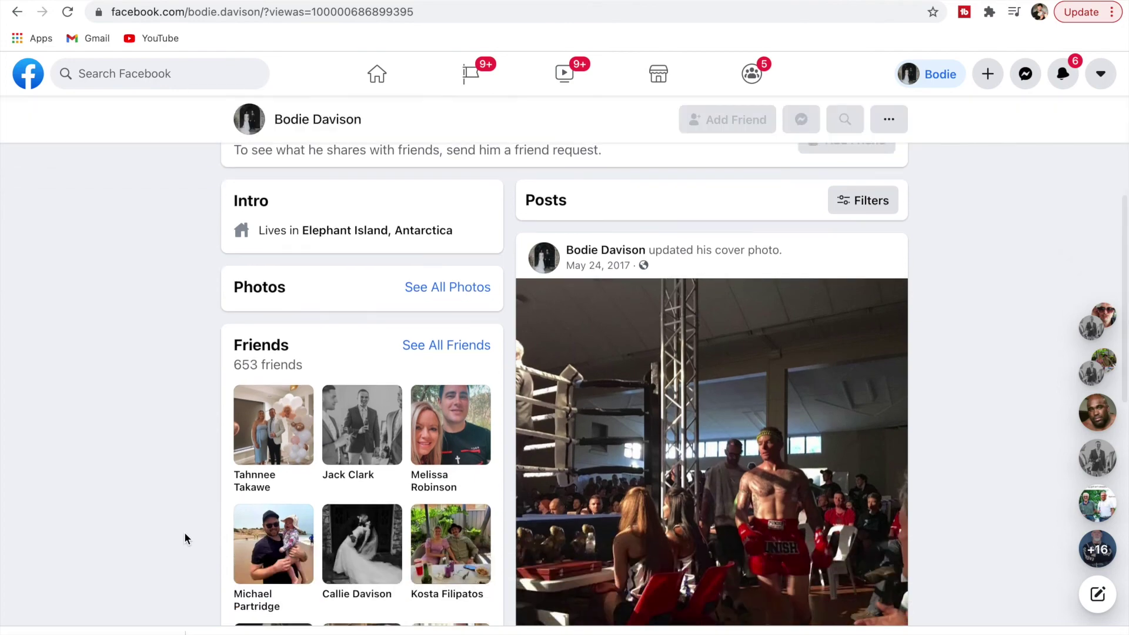
{"action": "scroll", "coordinate": [685, 388], "scroll_direction": "down", "scroll_amount": 6}
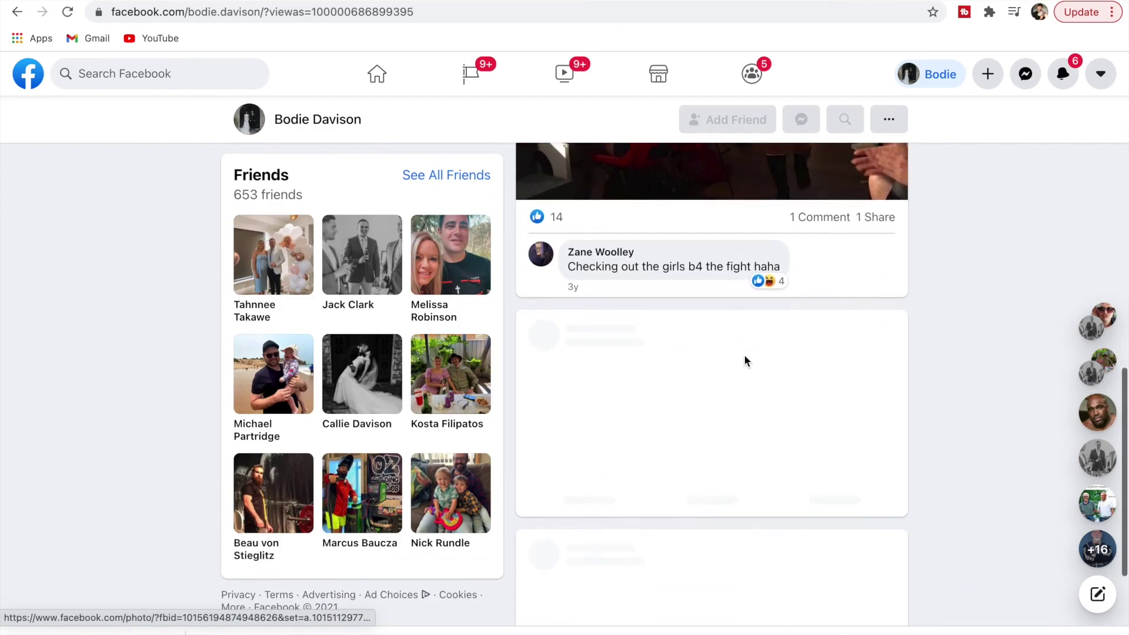
{"action": "scroll", "coordinate": [744, 360], "scroll_direction": "up", "scroll_amount": 8}
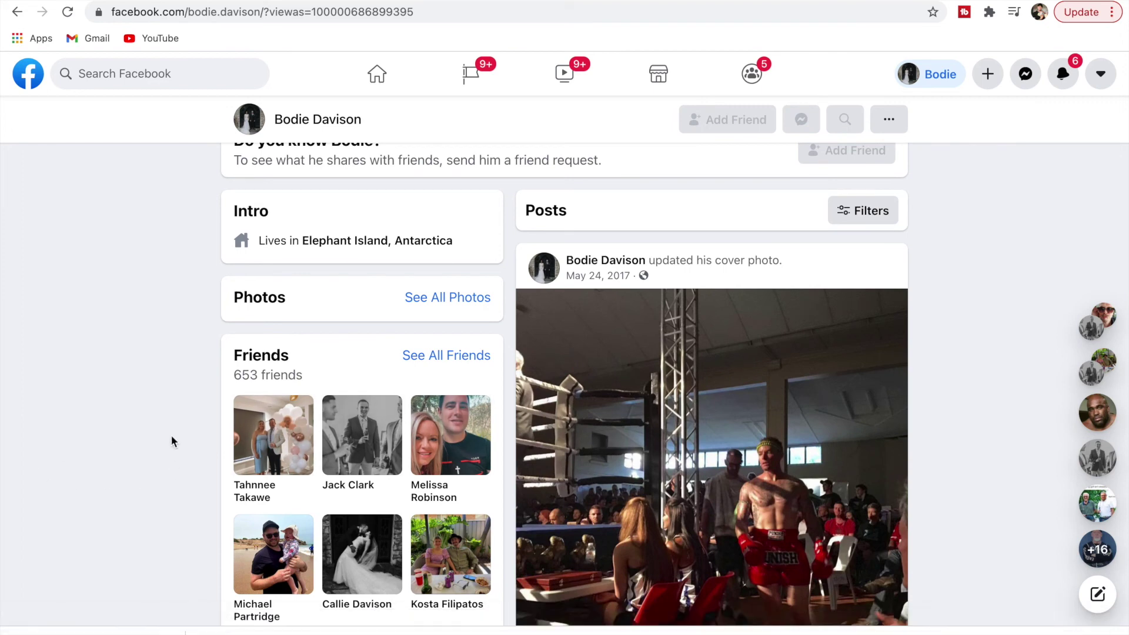
{"action": "scroll", "coordinate": [172, 432], "scroll_direction": "up", "scroll_amount": 2}
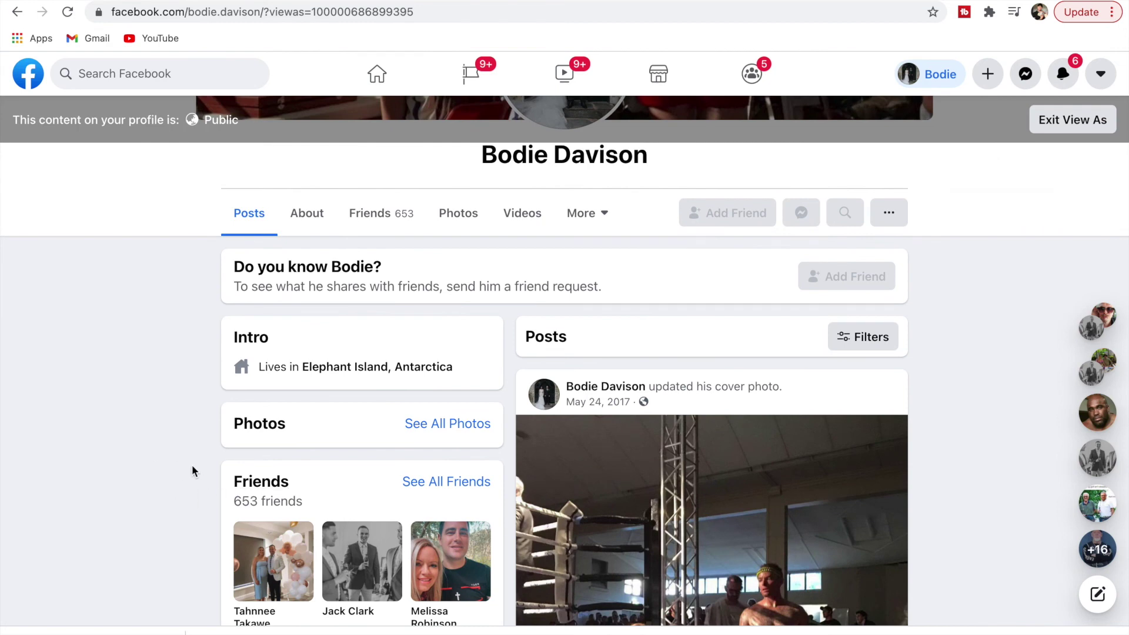
{"action": "scroll", "coordinate": [182, 441], "scroll_direction": "up", "scroll_amount": 4}
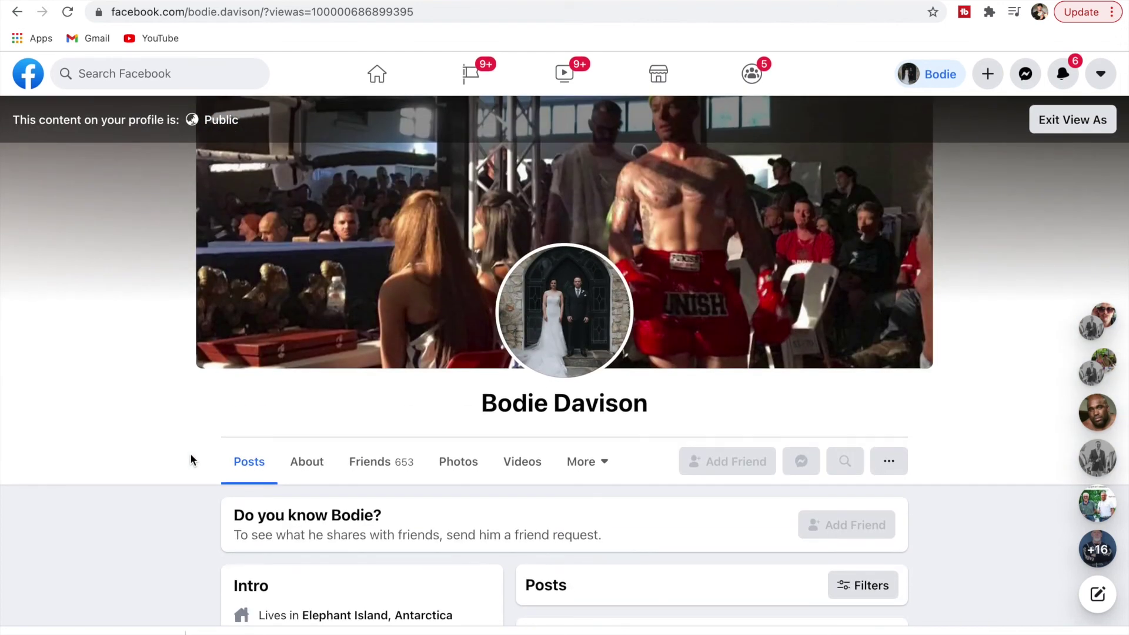
{"action": "scroll", "coordinate": [190, 455], "scroll_direction": "down", "scroll_amount": 2}
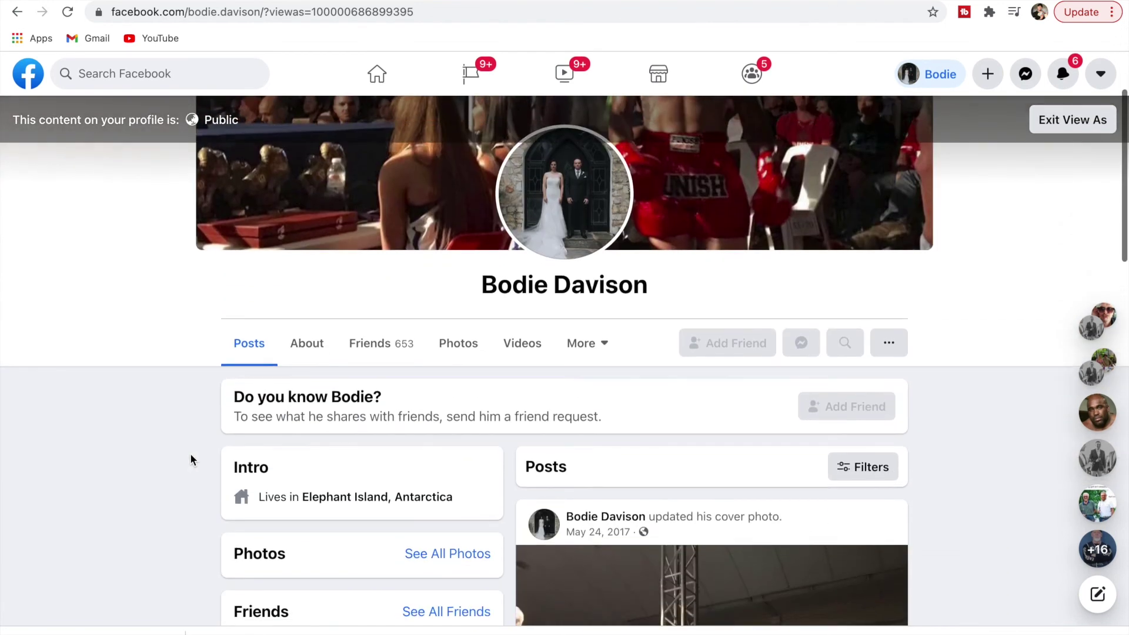
Check the About overview and the Contact and Basic Info in the public view of the profile
{"action": "left_click", "coordinate": [304, 348]}
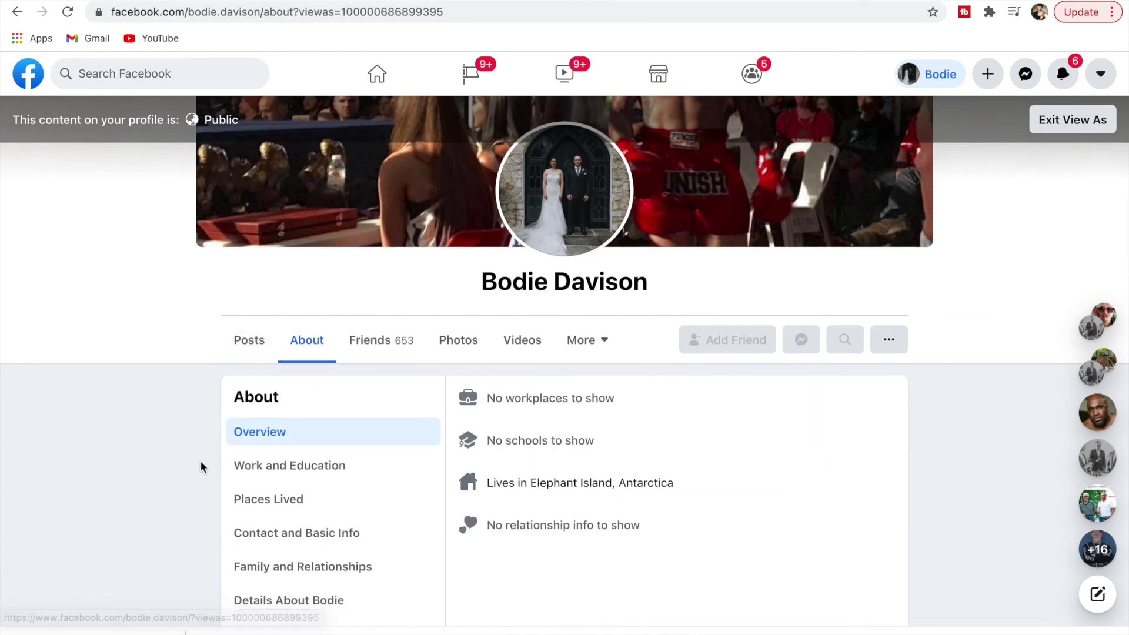
{"action": "scroll", "coordinate": [202, 468], "scroll_direction": "down", "scroll_amount": 2}
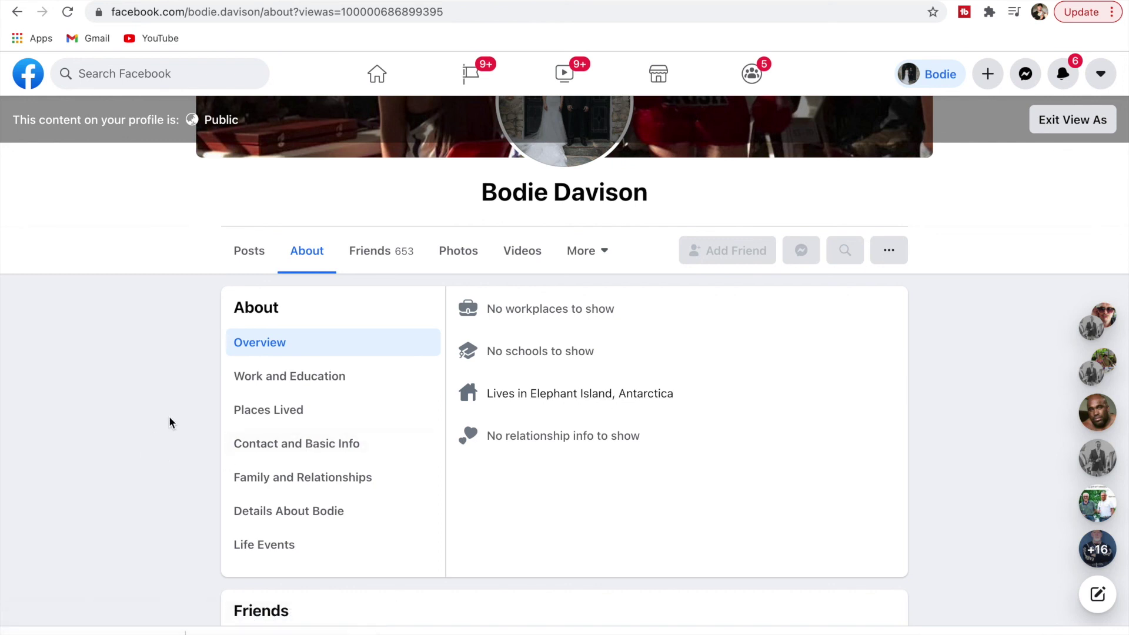
{"action": "left_click", "coordinate": [271, 447]}
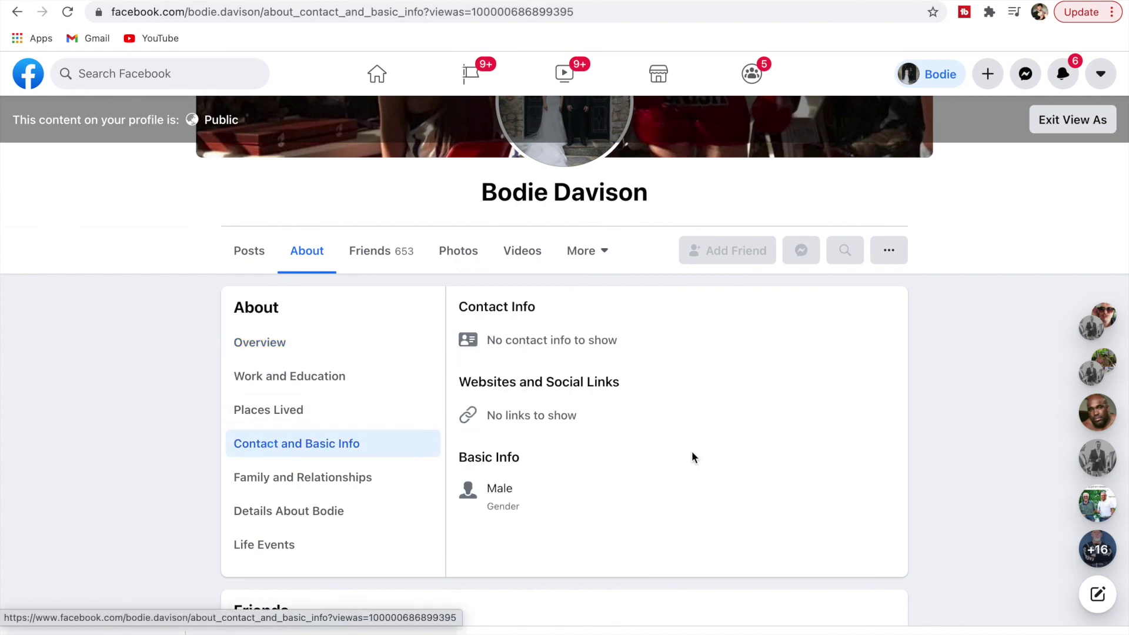